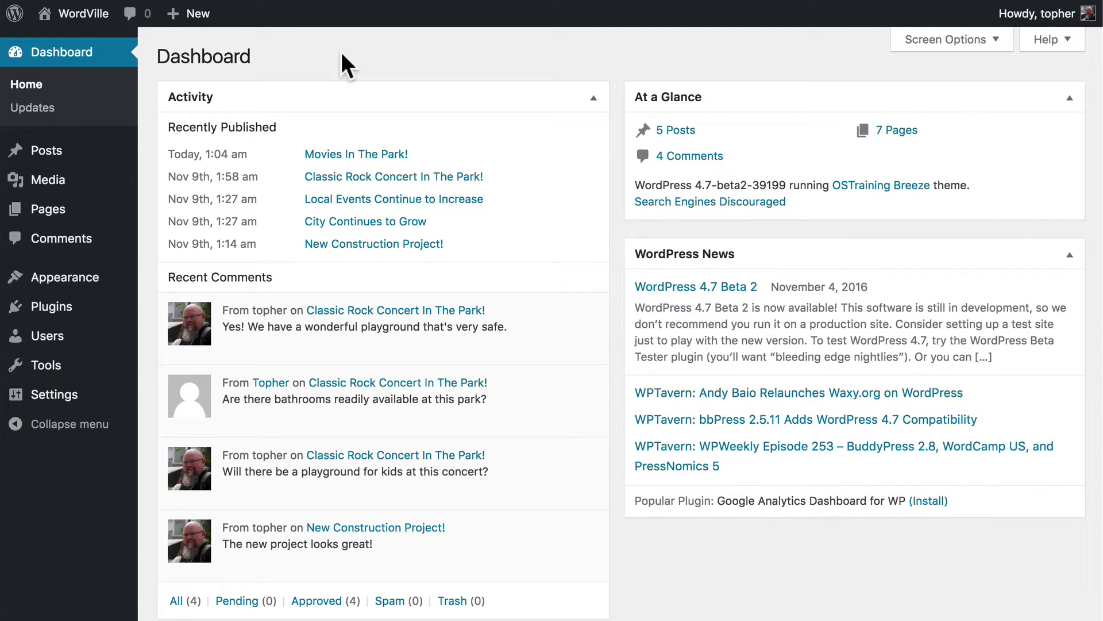
- Create a new page titled 'Map' and move into its content area so it saves as a draft
mouse_move(35, 214)
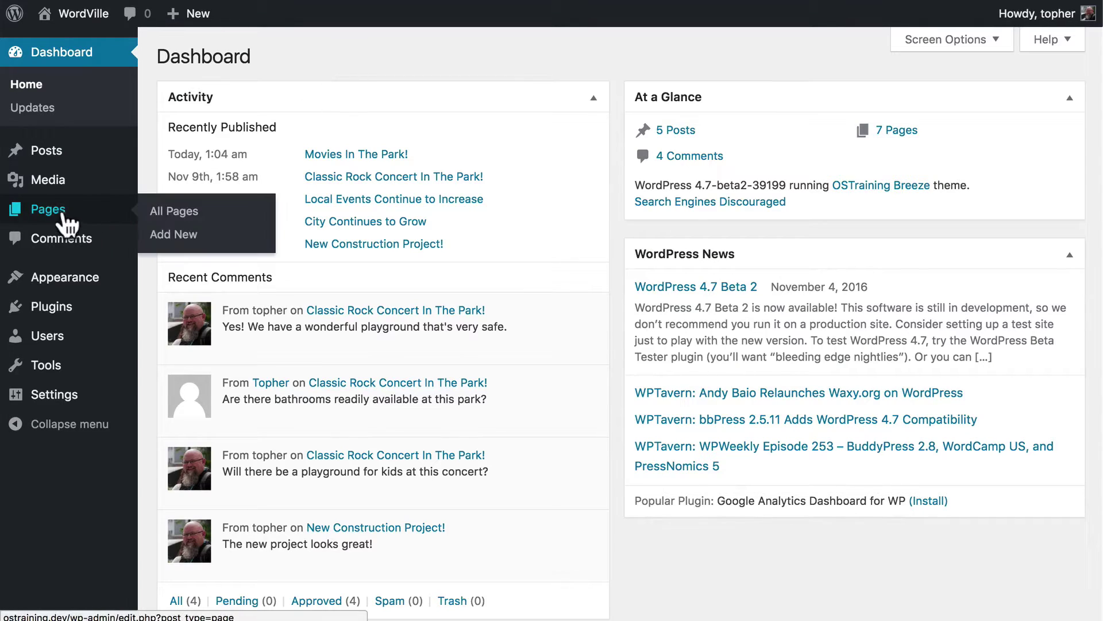
left_click(164, 236)
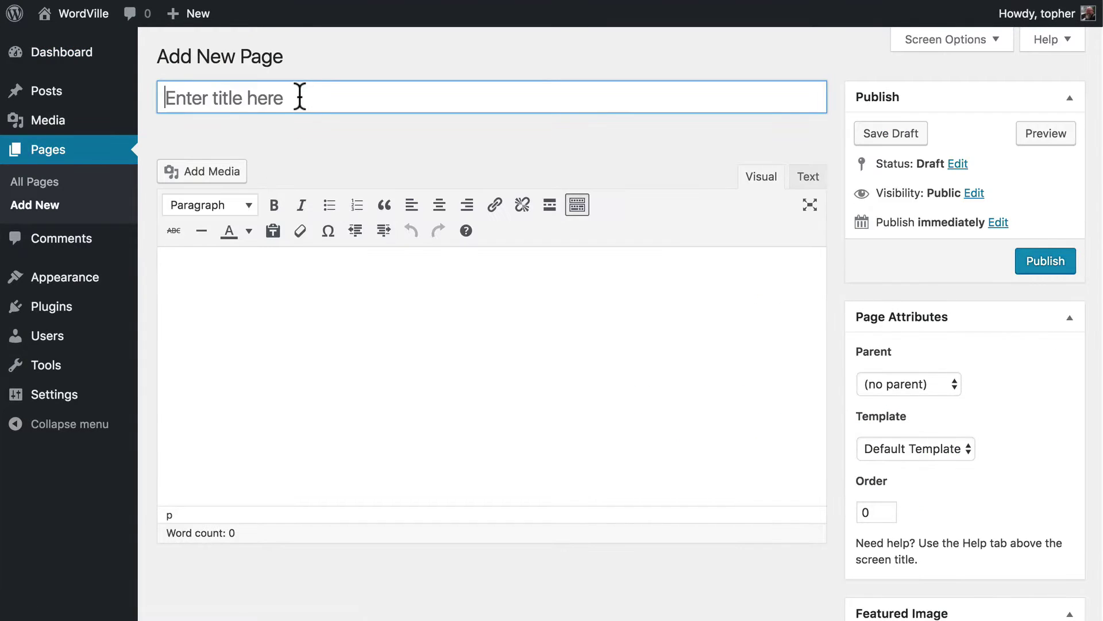
type("Map")
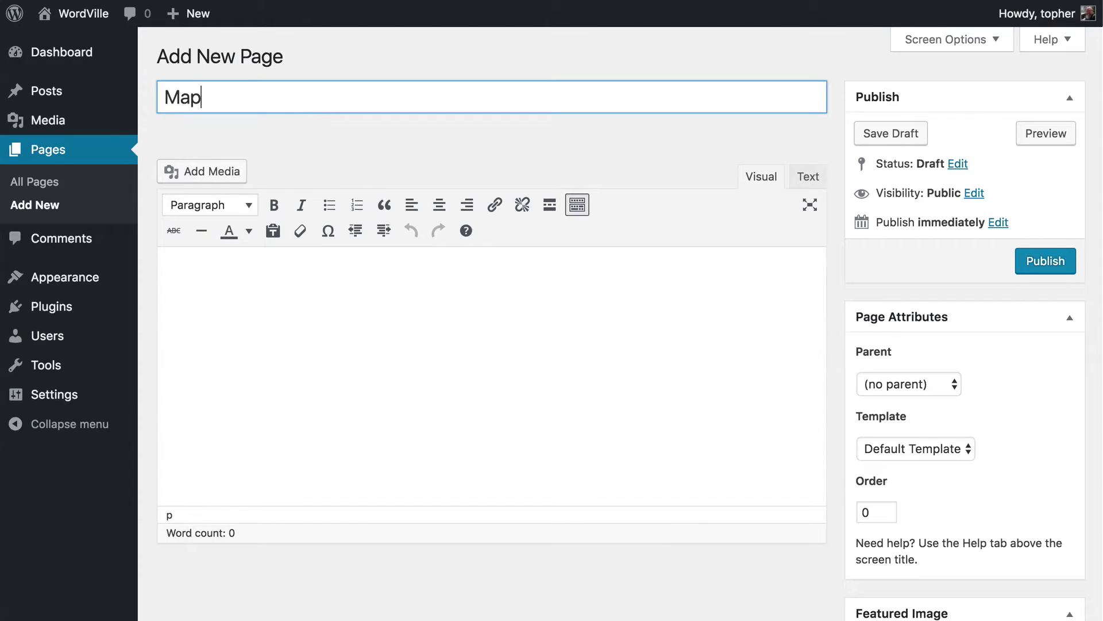
left_click(457, 342)
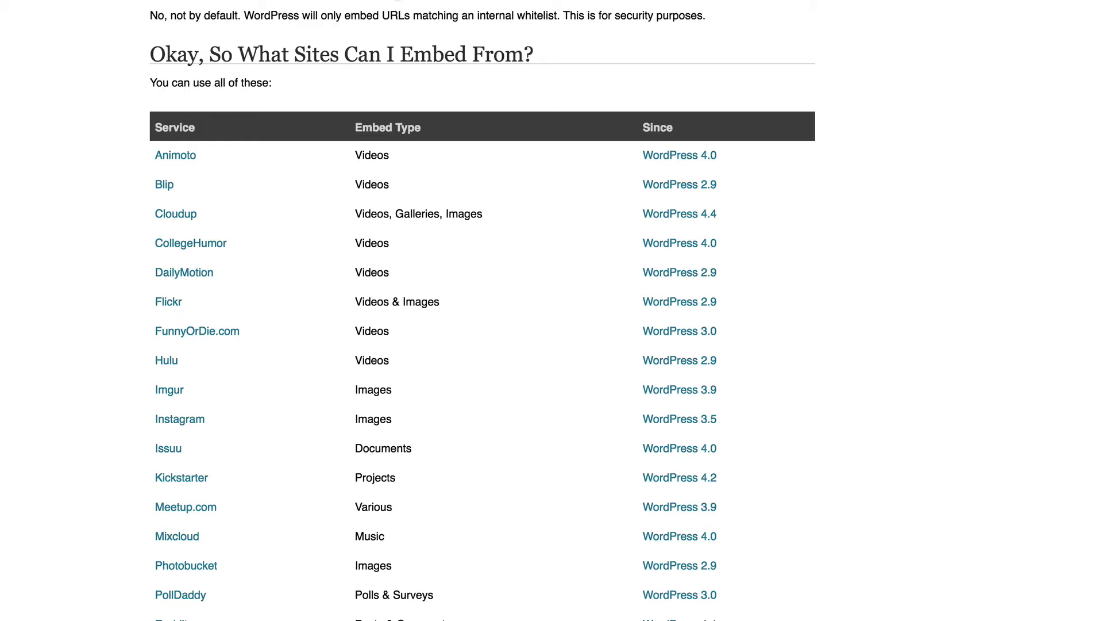
- Scroll through the Codex 'What Sites Can I Embed From?' table of default embed providers
scroll(885, 224, "down", 5)
scroll(885, 226, "down", 5)
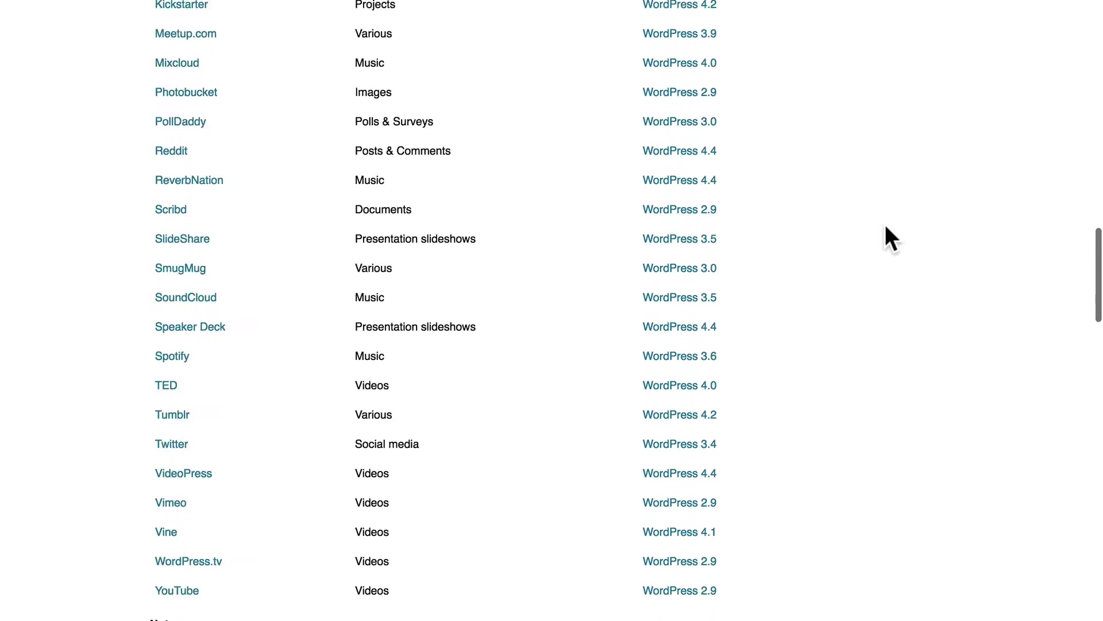
scroll(885, 226, "up", 10)
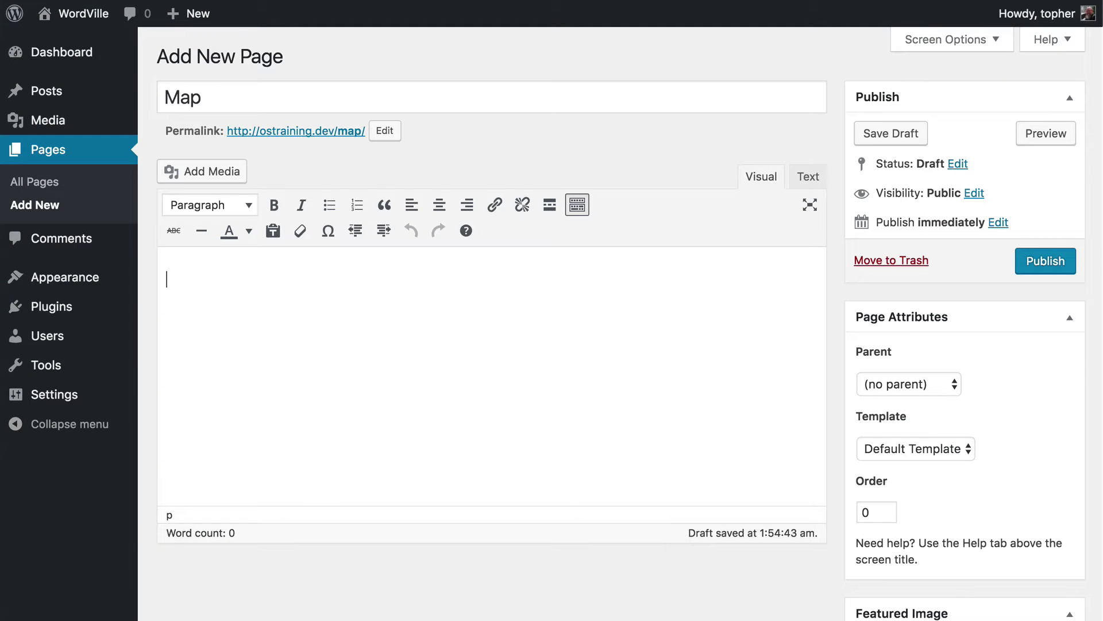
- Publish the Map page with its content still empty
left_click(1040, 262)
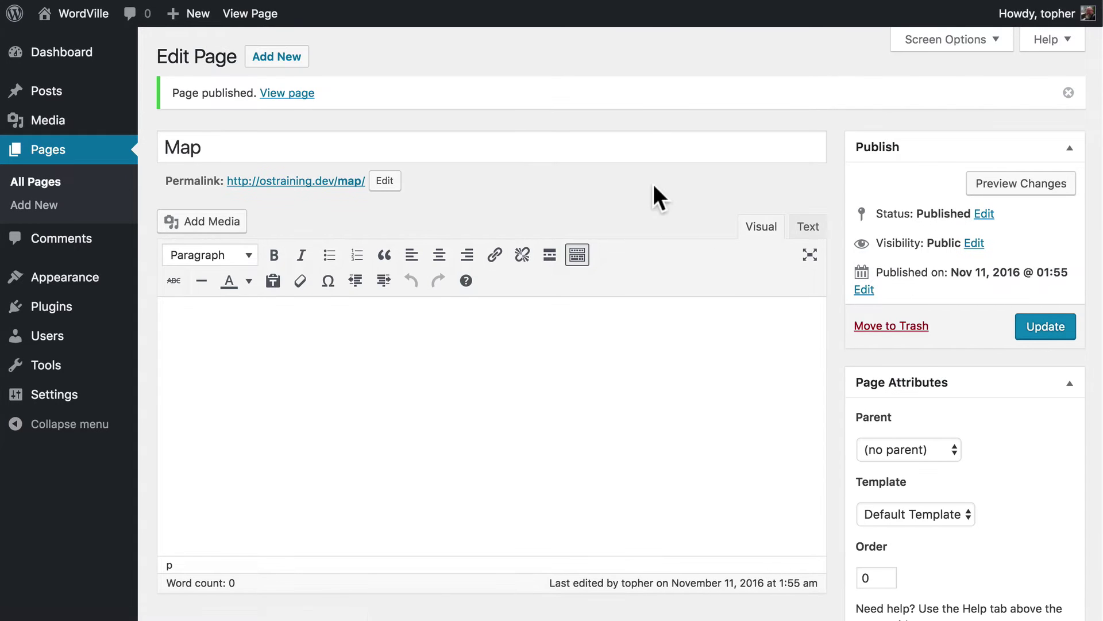
- Search the Add Plugins screen for 'Embedpress'
mouse_move(76, 310)
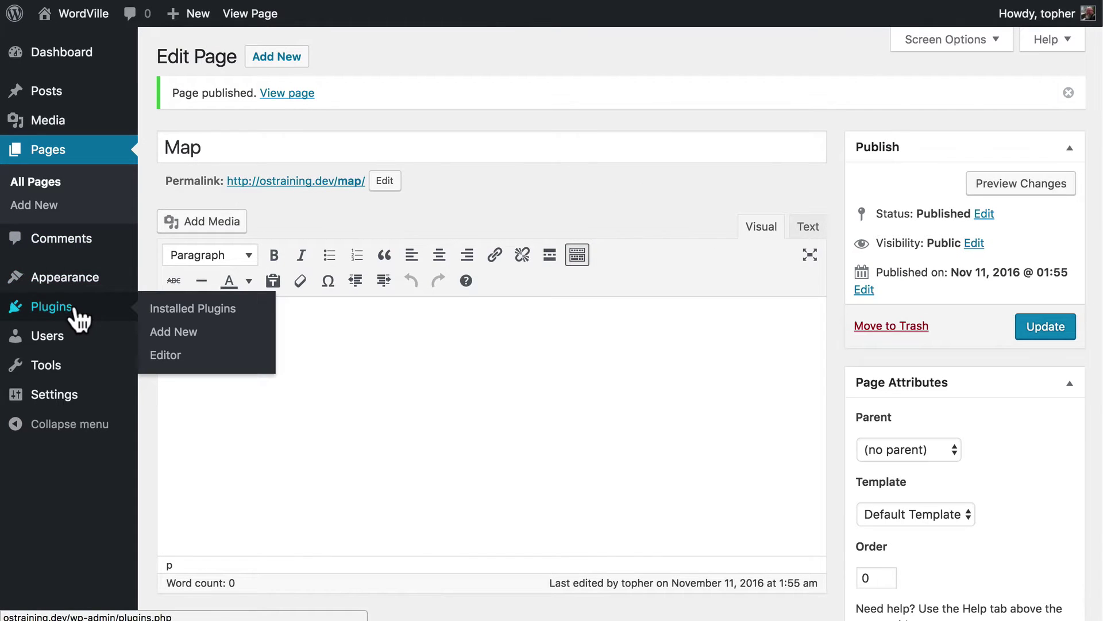
left_click(168, 333)
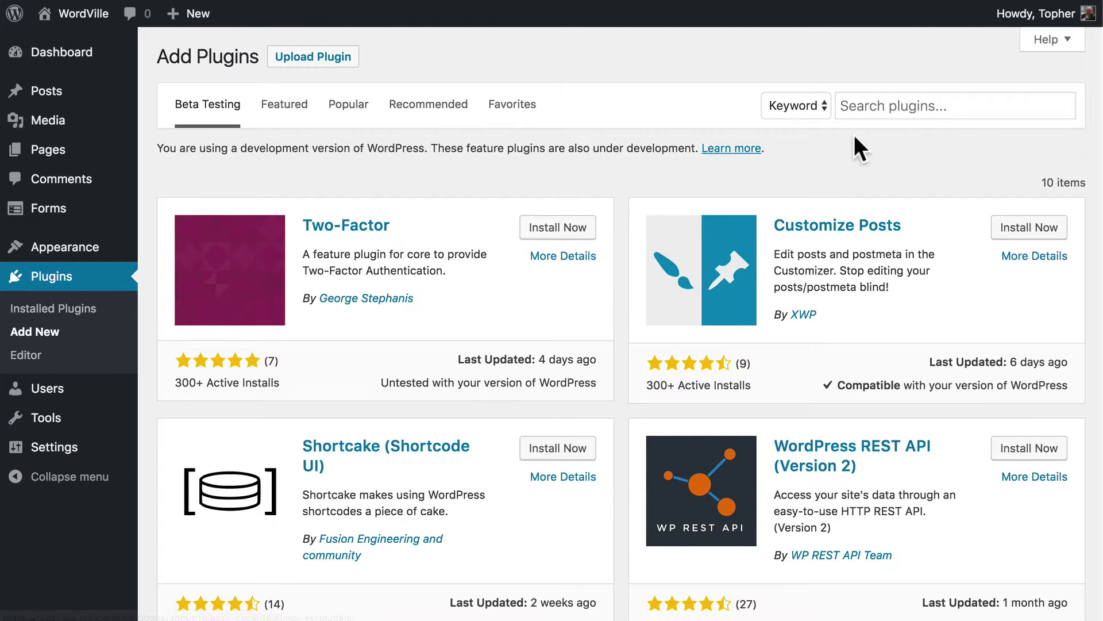
left_click(935, 106)
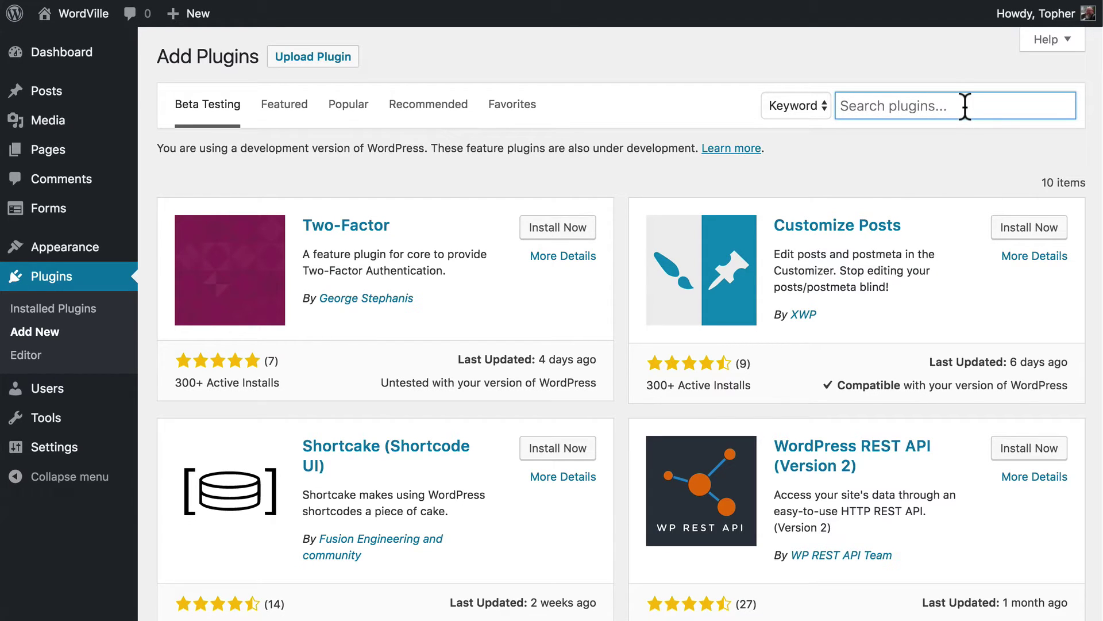
type("Embed")
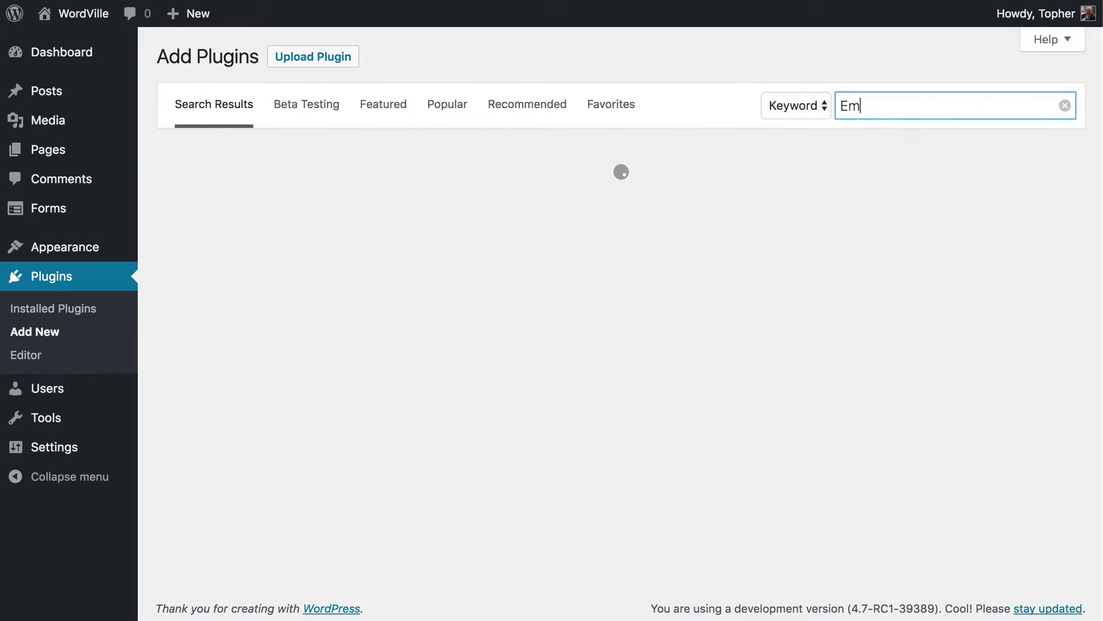
type("press")
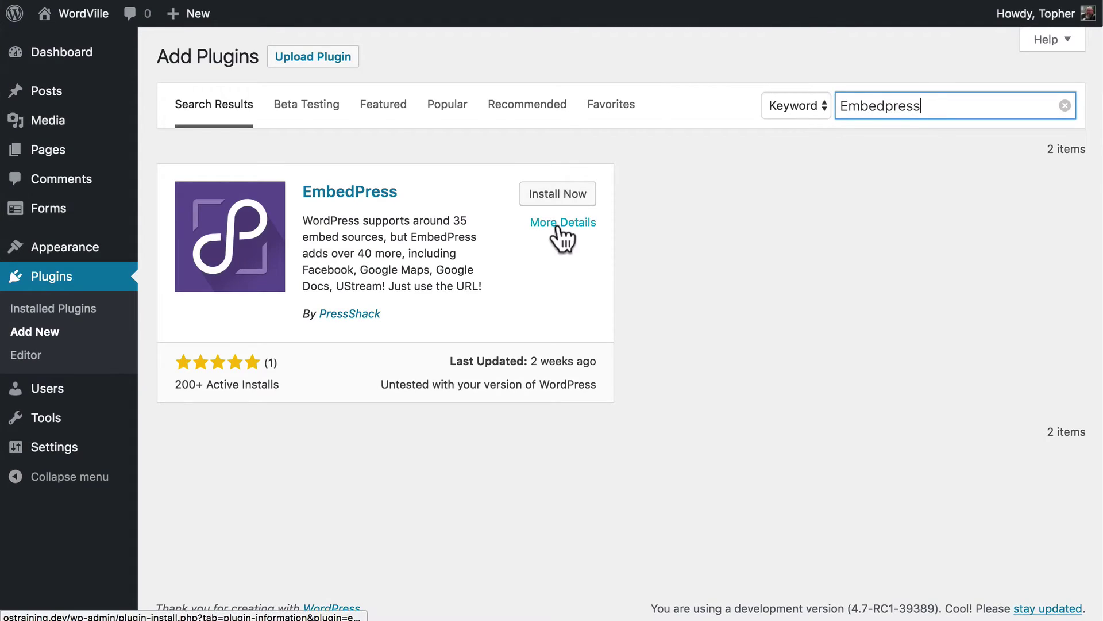
- Review the EmbedPress details and supported providers, then install and activate the plugin
left_click(558, 223)
scroll(558, 224, "down", 10)
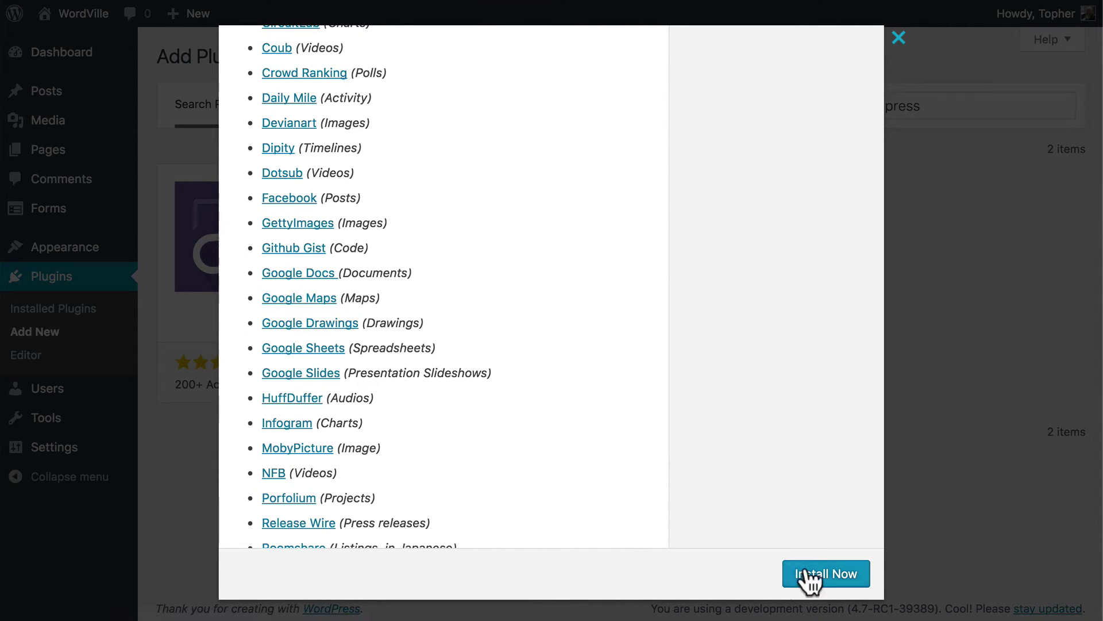
left_click(899, 39)
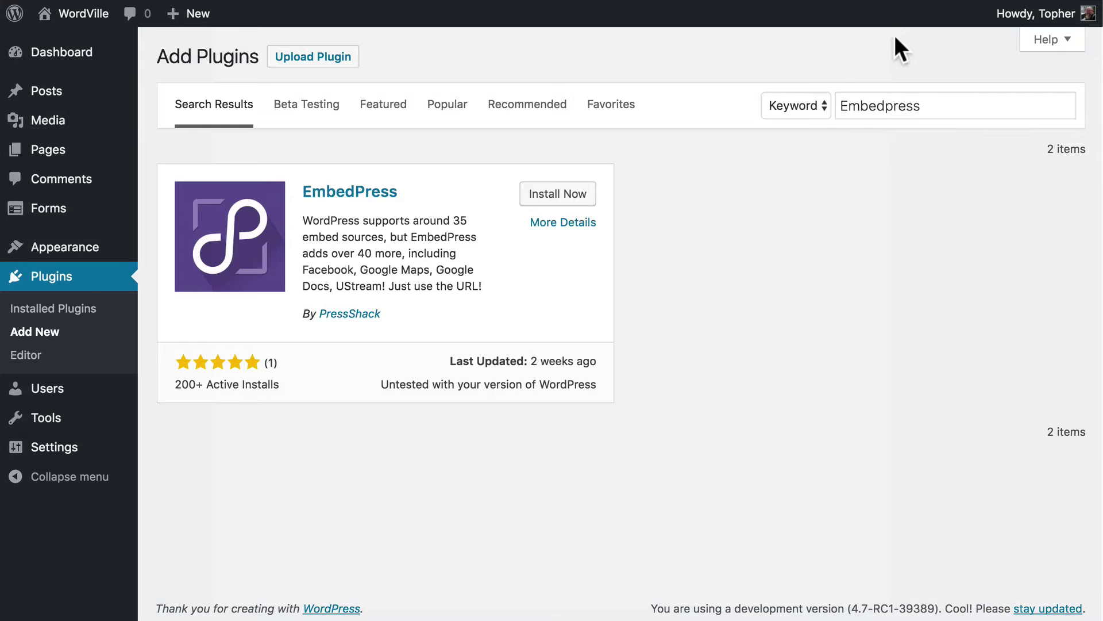
left_click(550, 198)
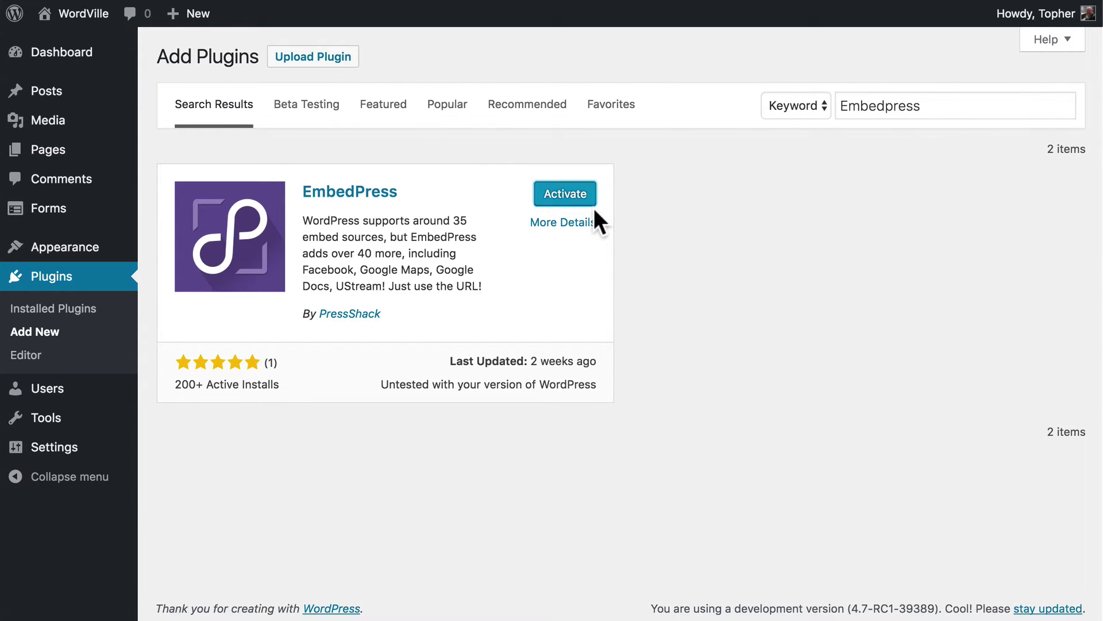
left_click(563, 196)
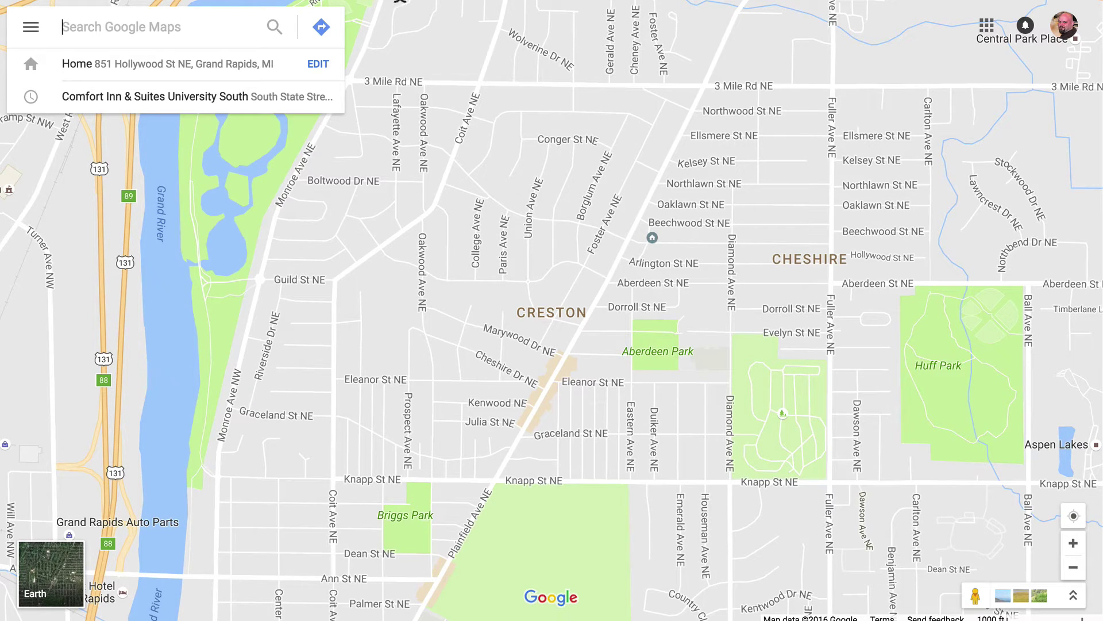
- Search Google Maps for 'Ward' and pick the Wardville, OK suggestion
type("Ward")
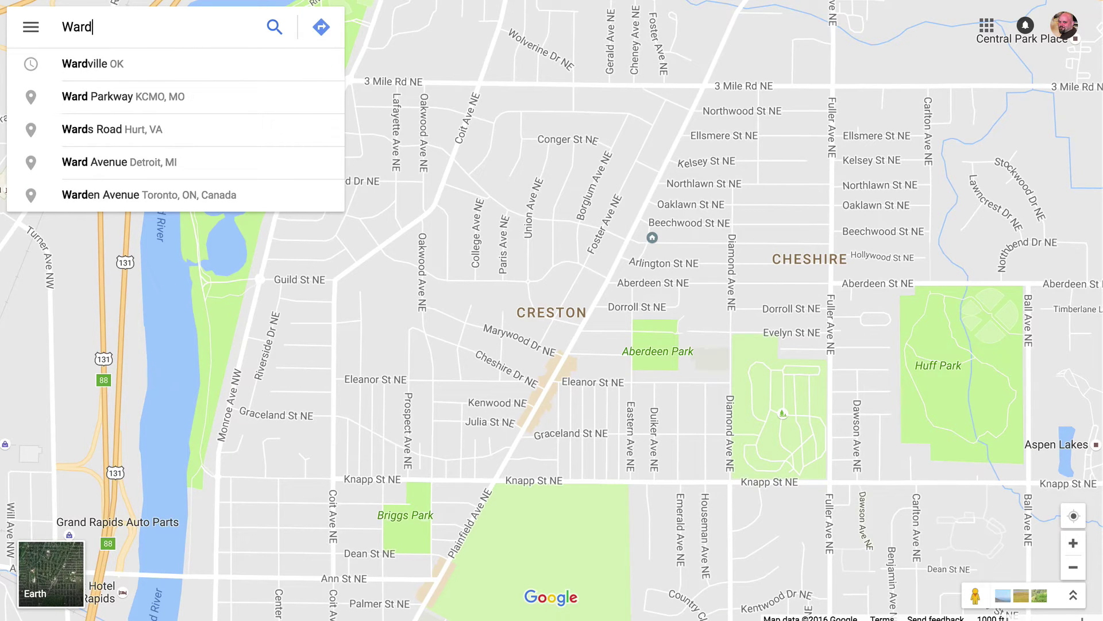
left_click(108, 63)
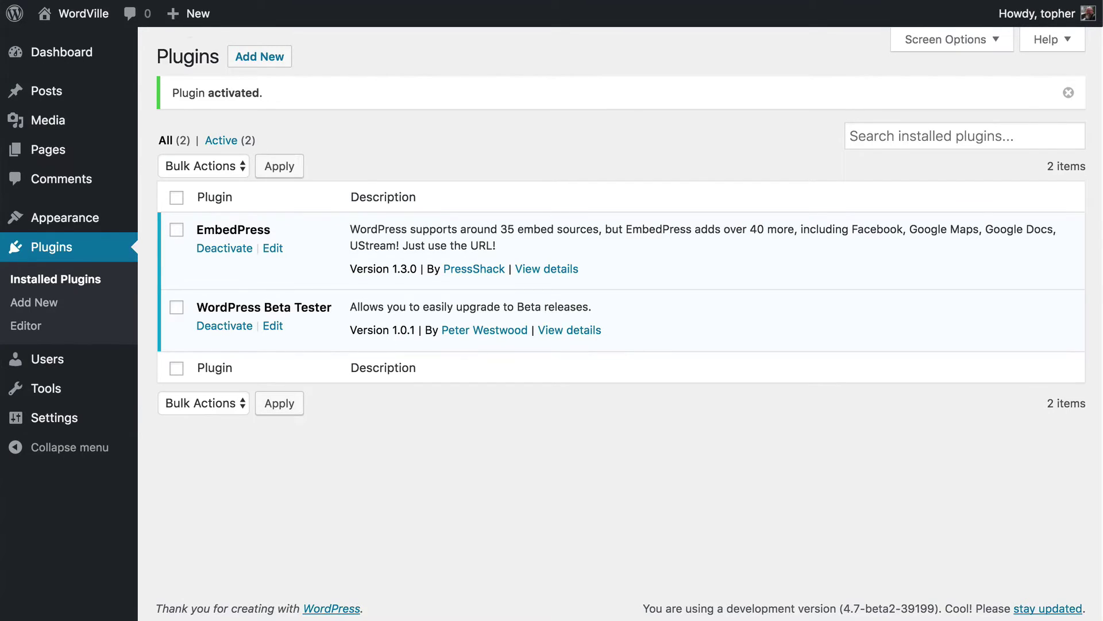
- Open the All Pages list, which shows Map at the top of the published pages
mouse_move(55, 154)
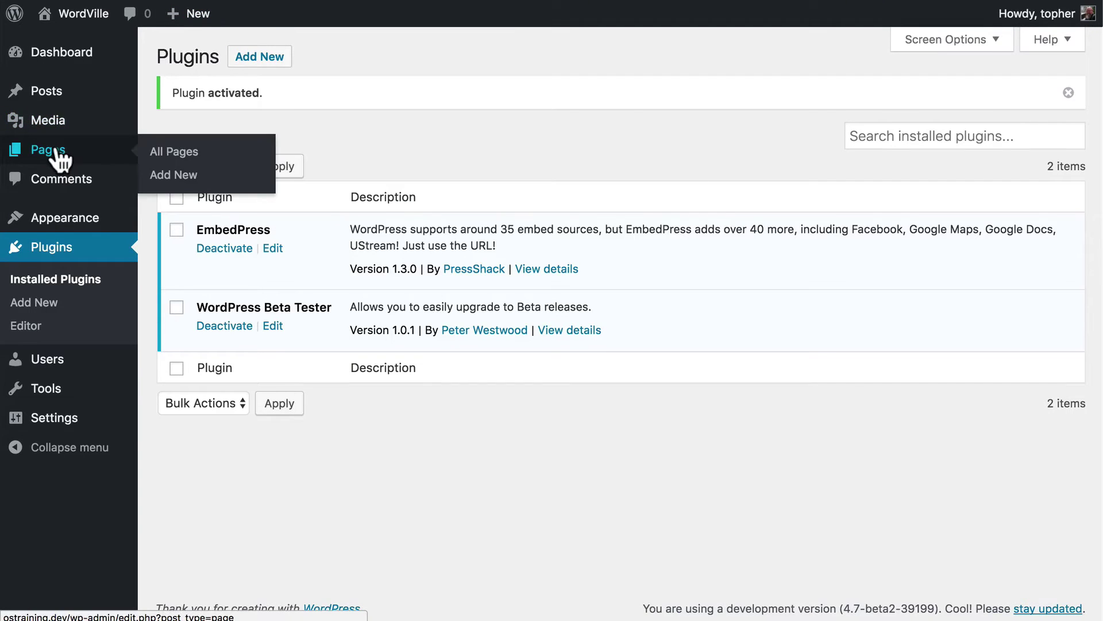
left_click(164, 161)
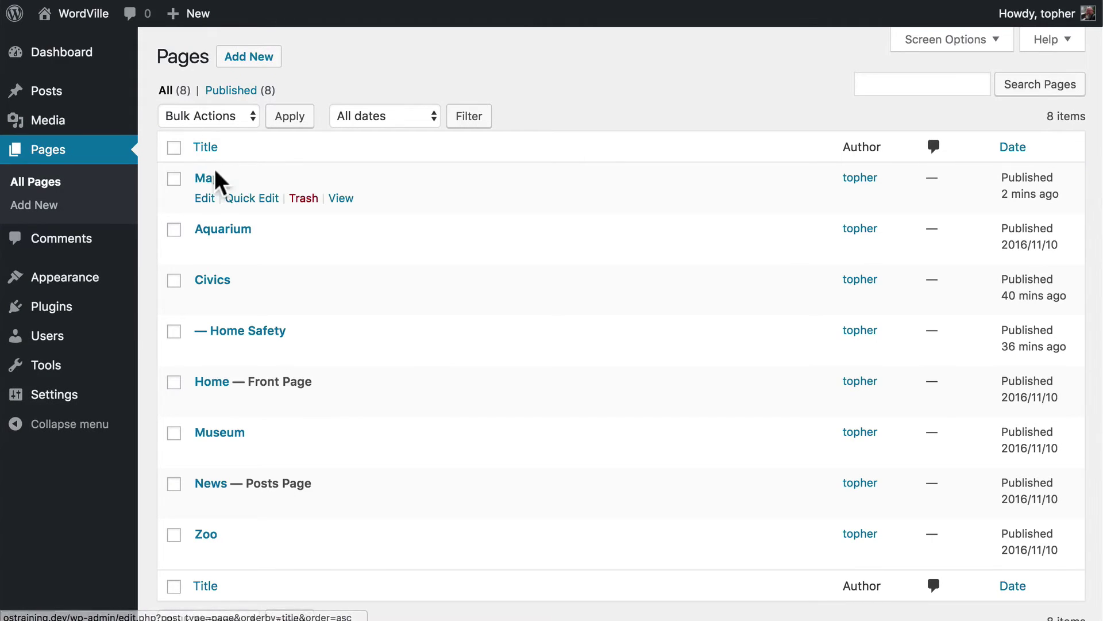
- Edit the Map page, paste the Wardville map link, and open the embed's 600 × 450 properties
left_click(205, 198)
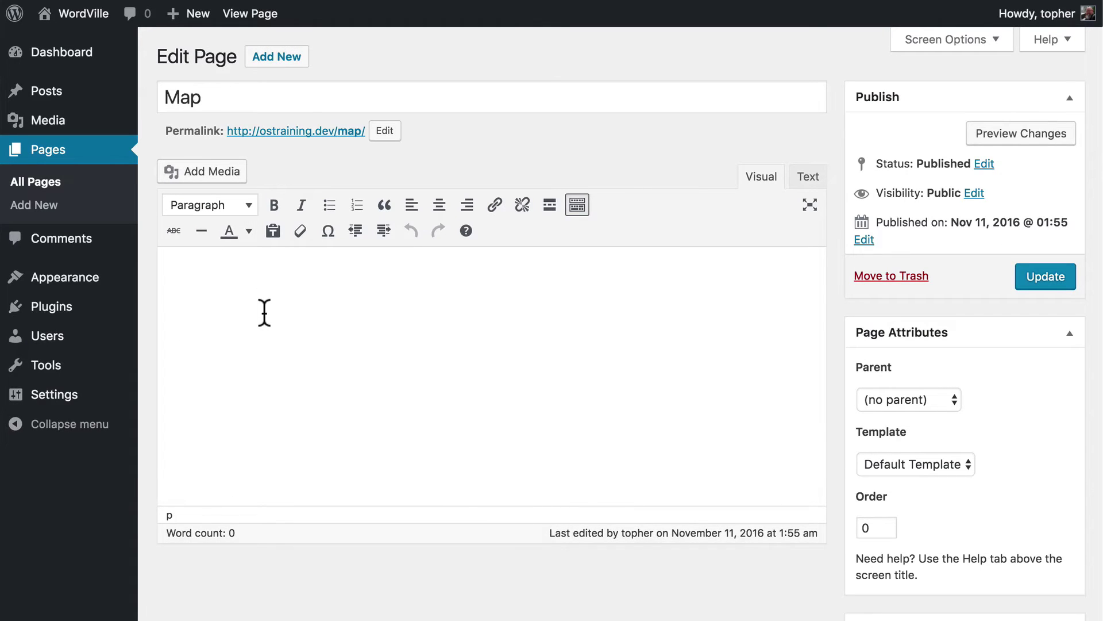
key("super+v")
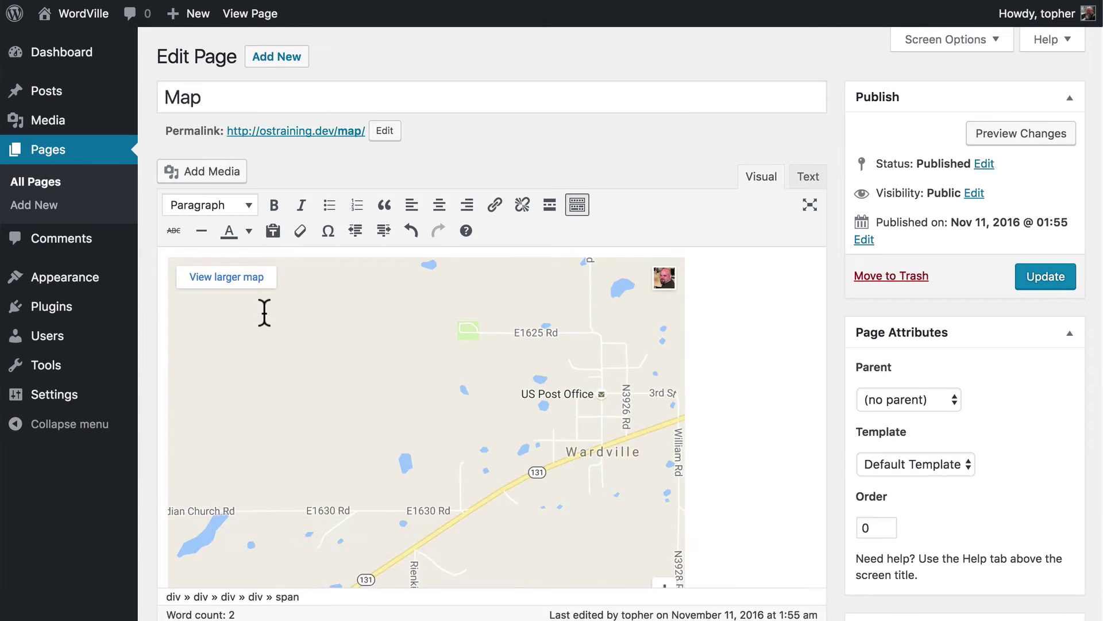
scroll(717, 392, "down", 3)
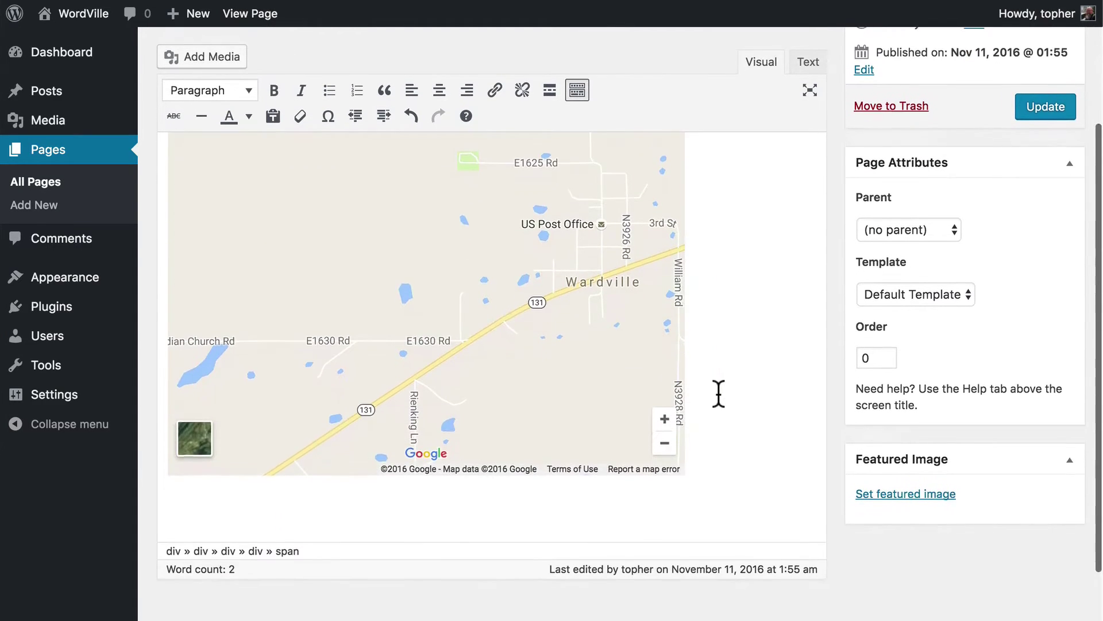
scroll(719, 394, "up", 2)
left_click(718, 393)
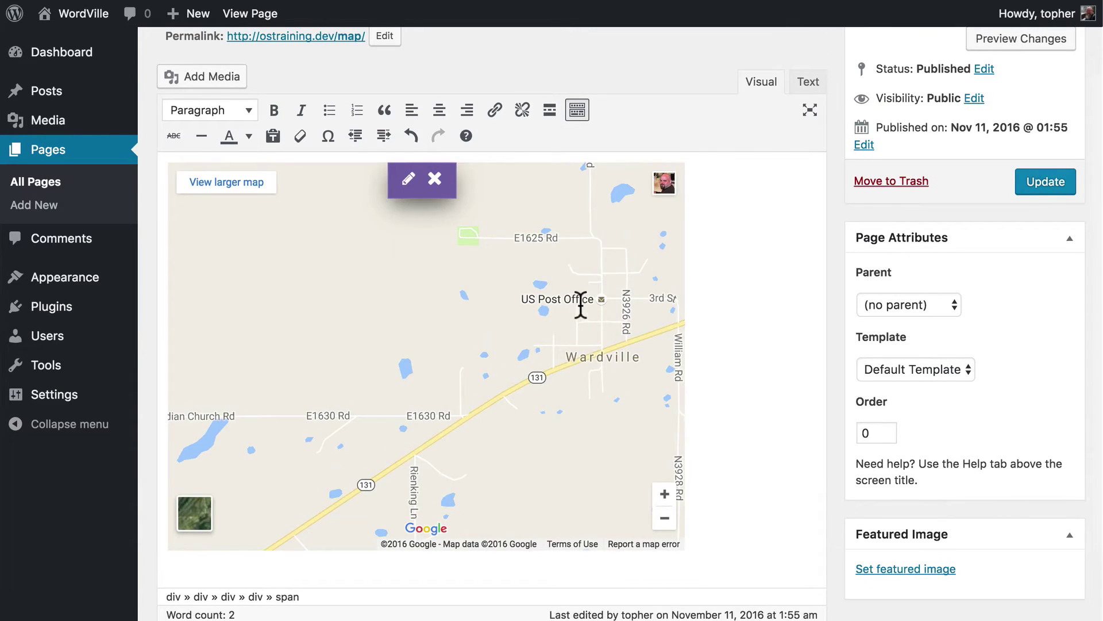
left_click(408, 178)
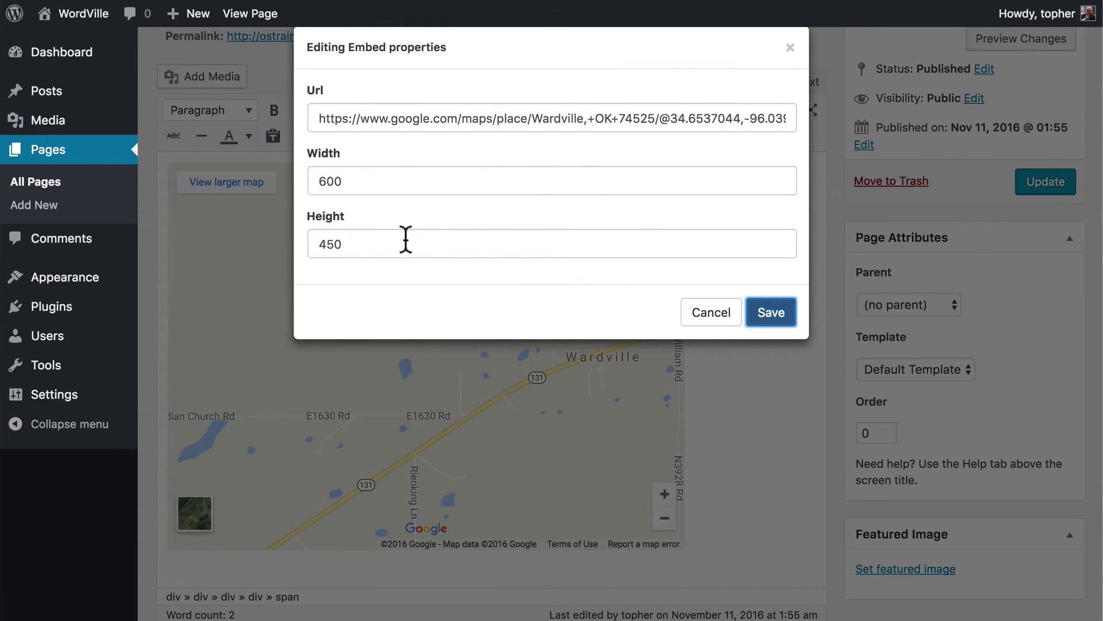
- Cancel the embed properties and delete the map embed with Backspace, leaving the page empty
left_click(712, 313)
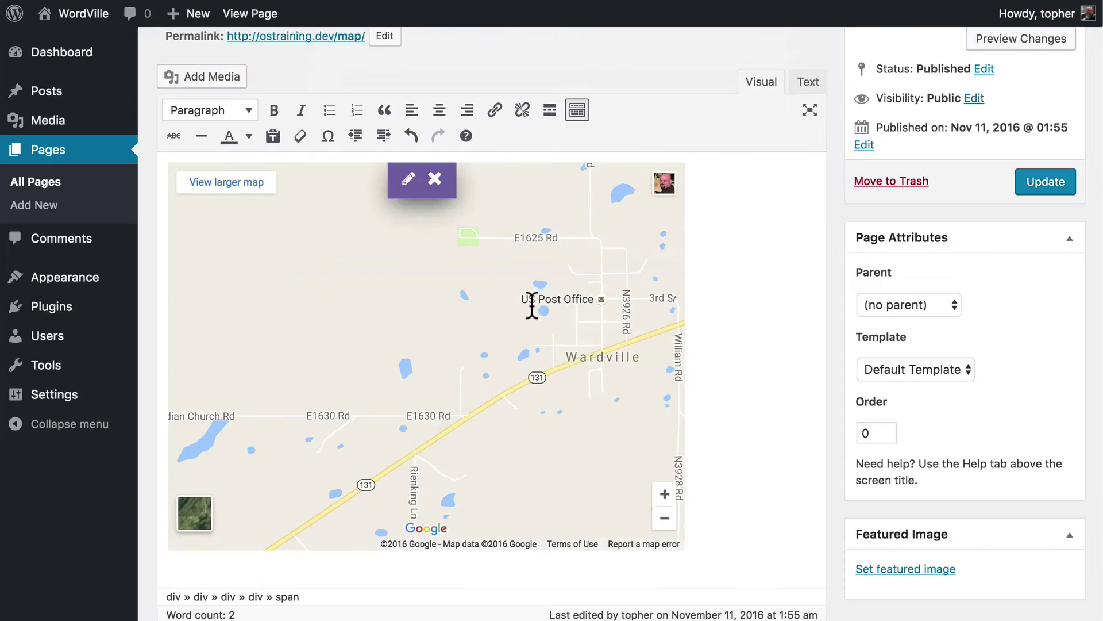
left_click(714, 282)
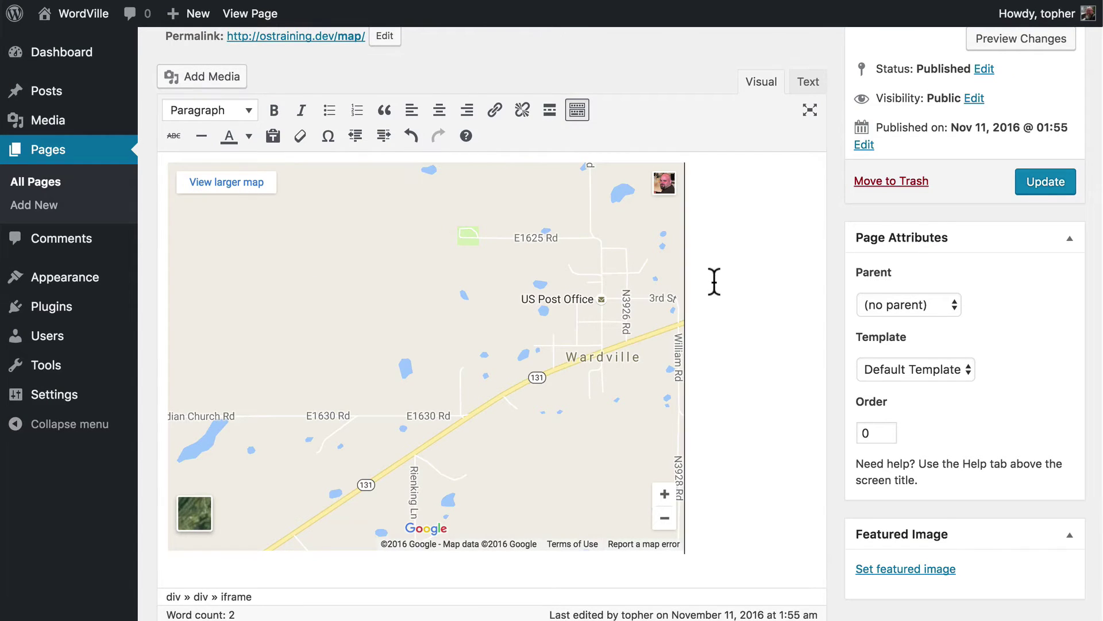
key("BackSpace")
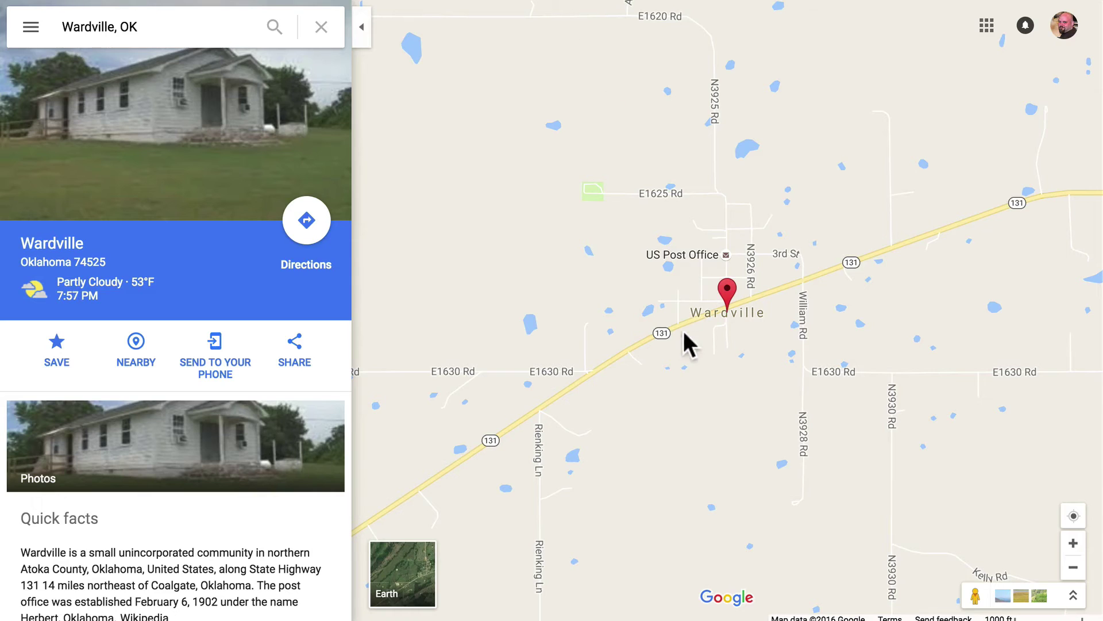
- Collapse the Wardville details panel and drag the map so Wardville sits centred
left_click(355, 26)
left_click_drag(720, 171, 503, 202)
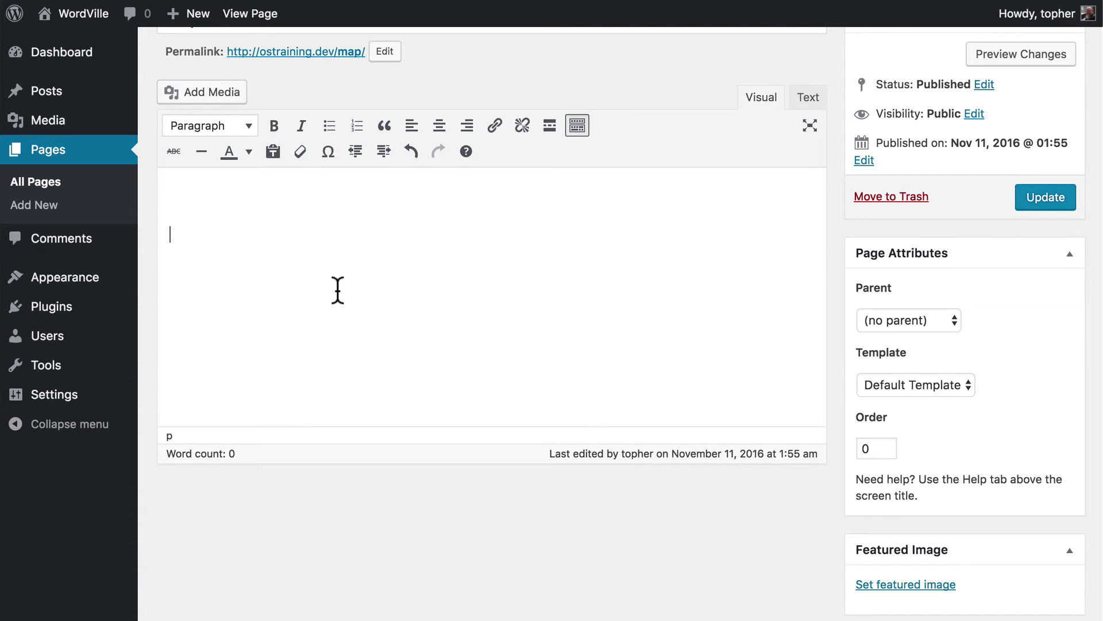
- Paste the Wardville Google Maps link on the Map page's top line and save the update
key("BackSpace")
key("BackSpace")
key("ctrl+v")
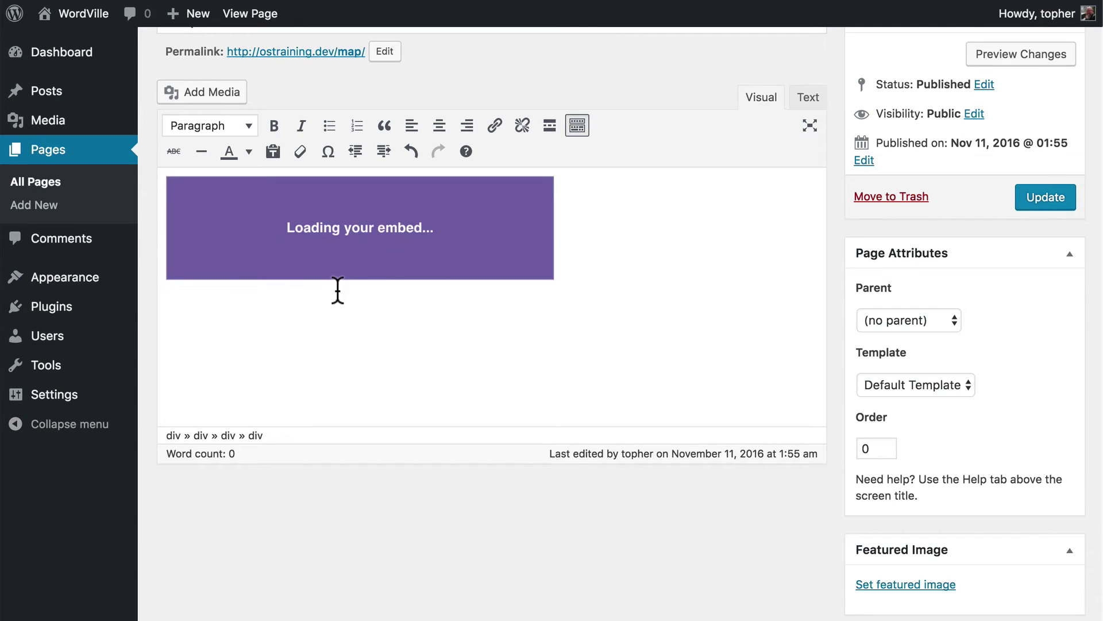
scroll(742, 274, "down", 2)
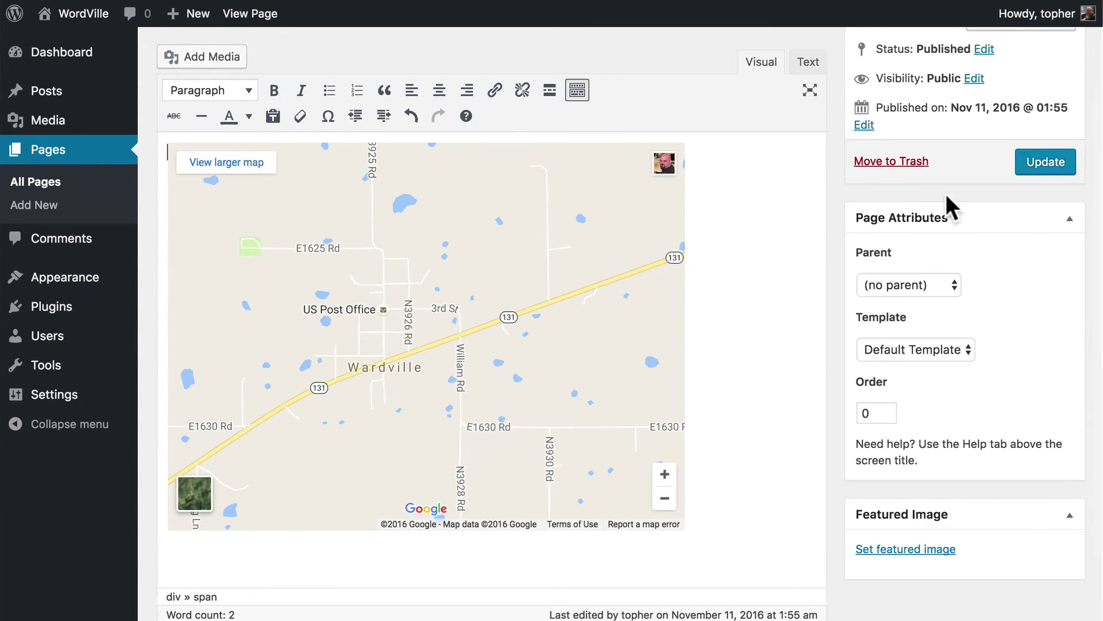
left_click(1037, 161)
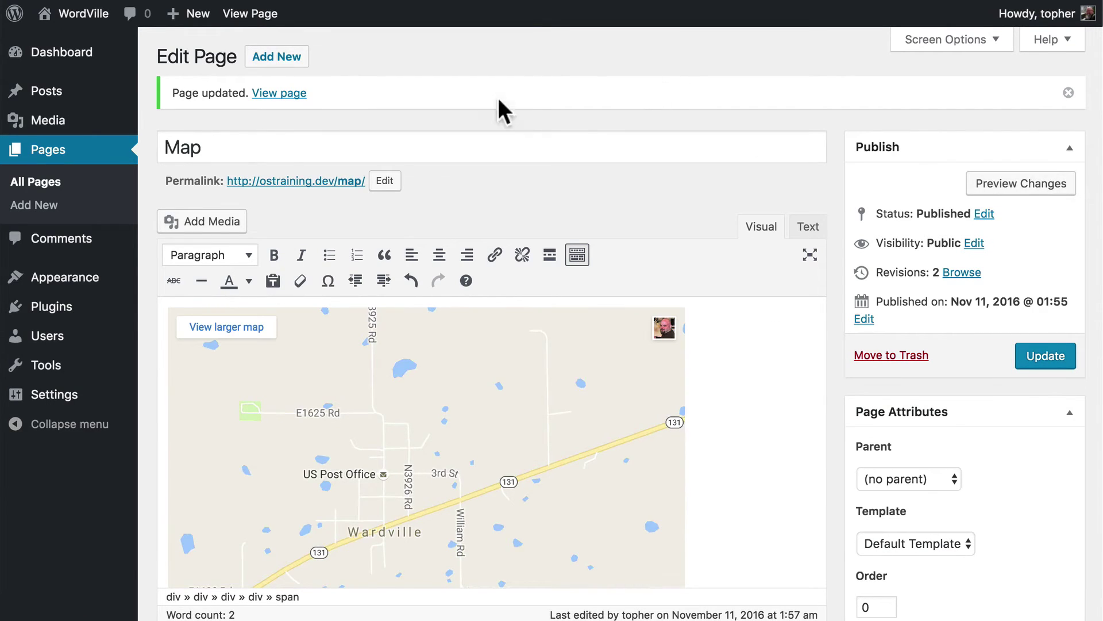
- Open the live Map page and pan the embedded map to test its interactivity
left_click(277, 95)
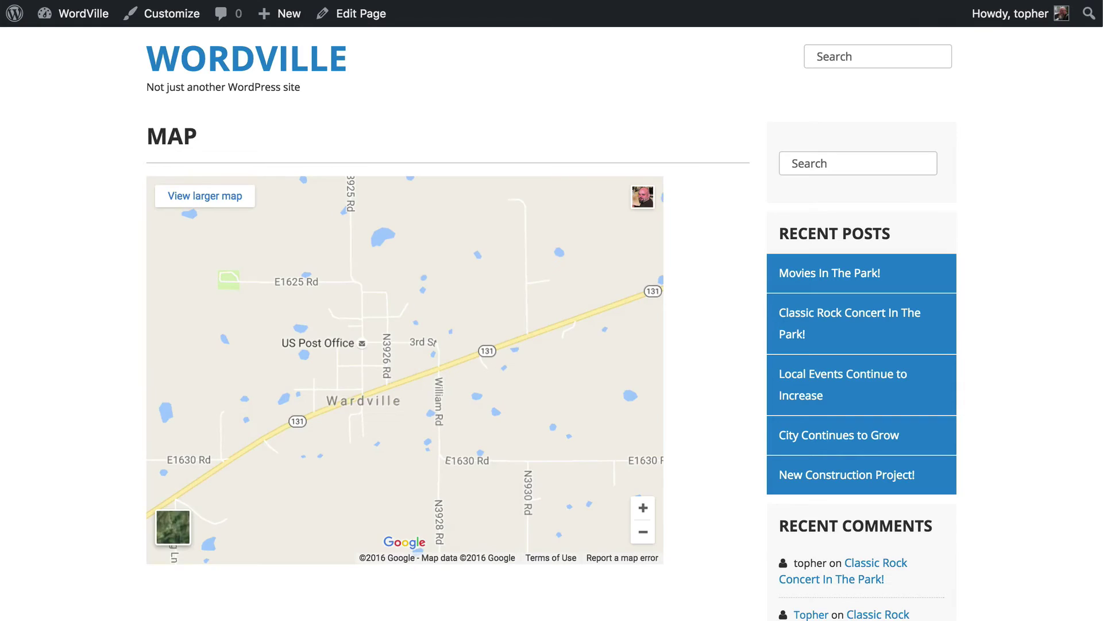
scroll(702, 177, "down", 2)
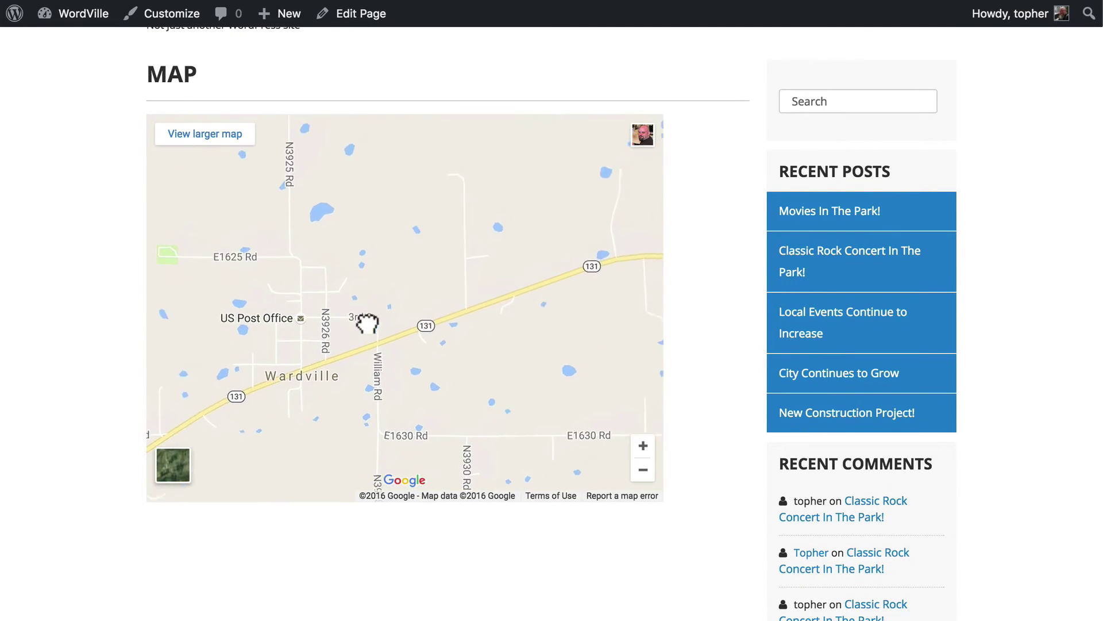
left_click_drag(362, 330, 470, 272)
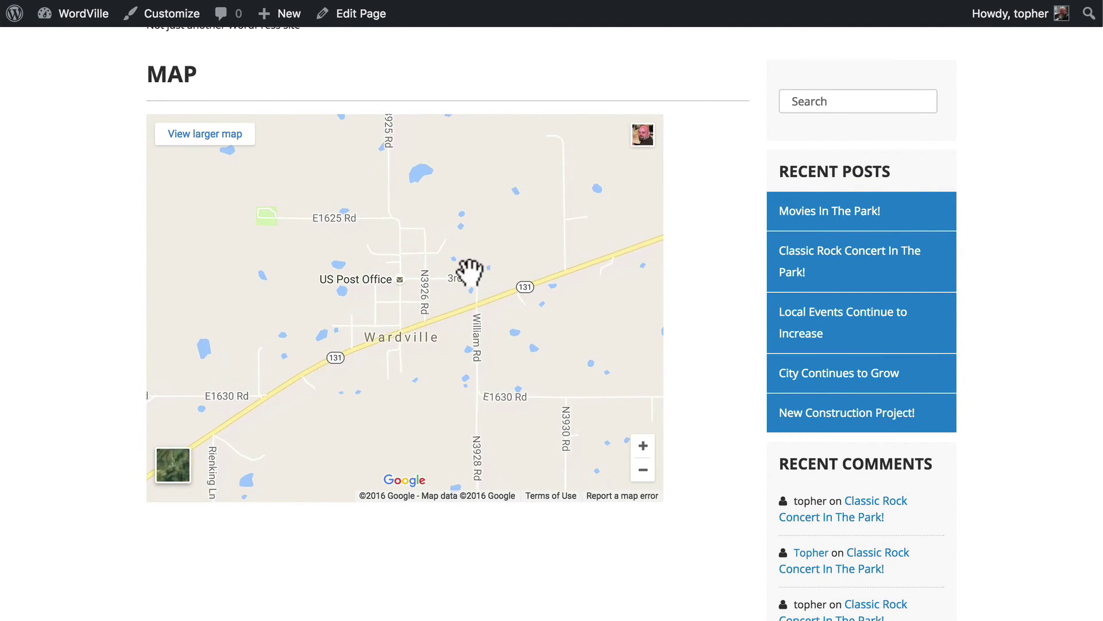
- Switch the map to Satellite, zoom in three levels, and centre on 3rd St's US Post Office
left_click(174, 465)
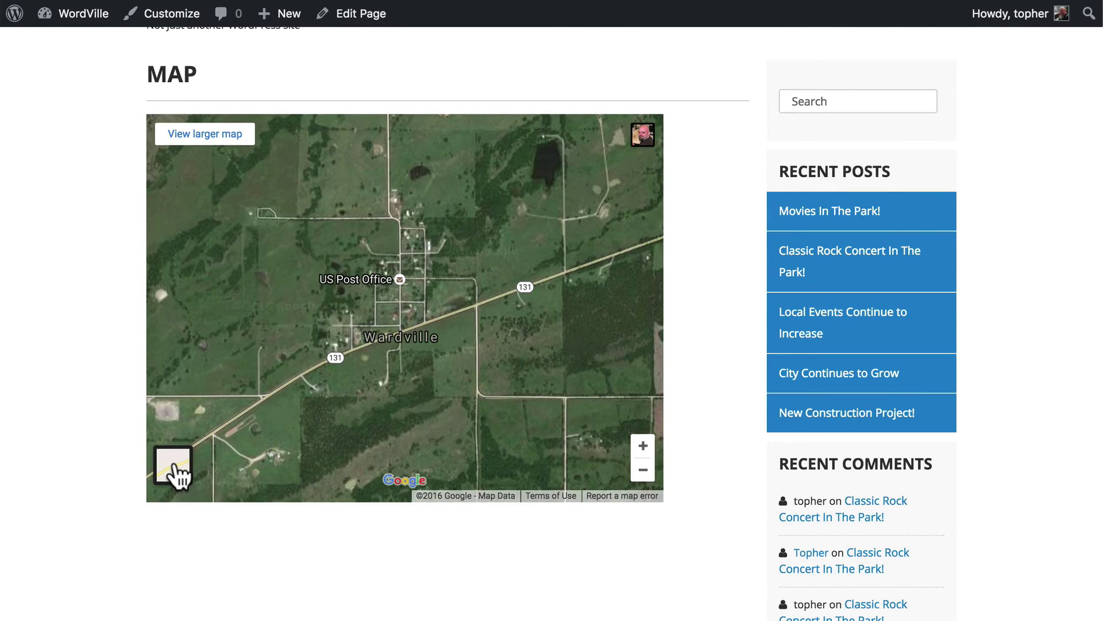
left_click(643, 445)
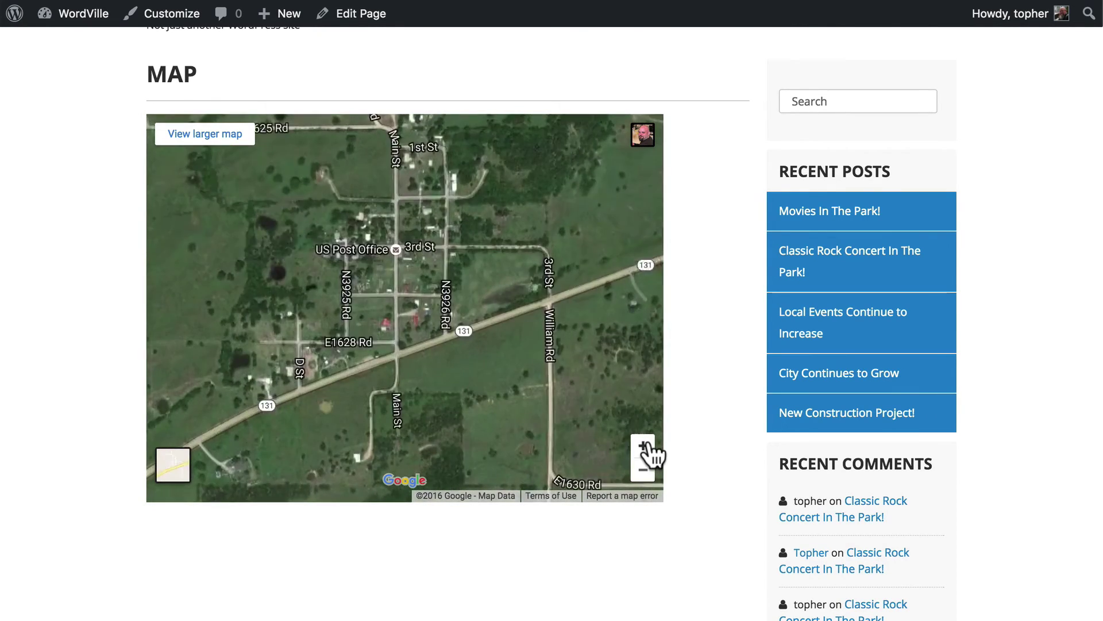
left_click(643, 444)
left_click(643, 445)
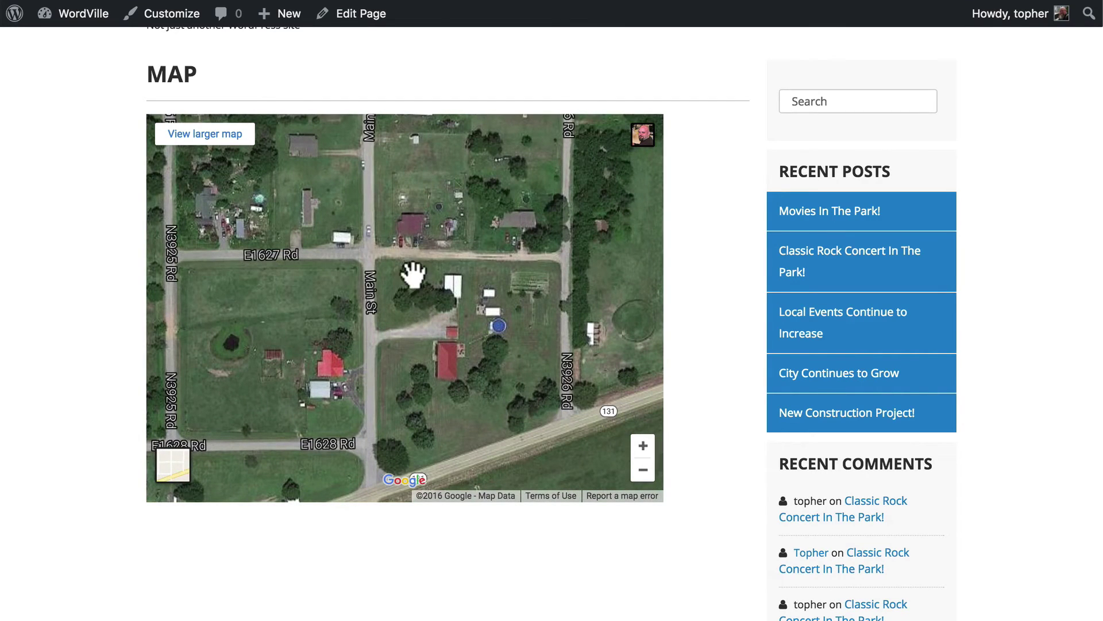
left_click_drag(389, 244, 437, 463)
scroll(685, 184, "down", 3)
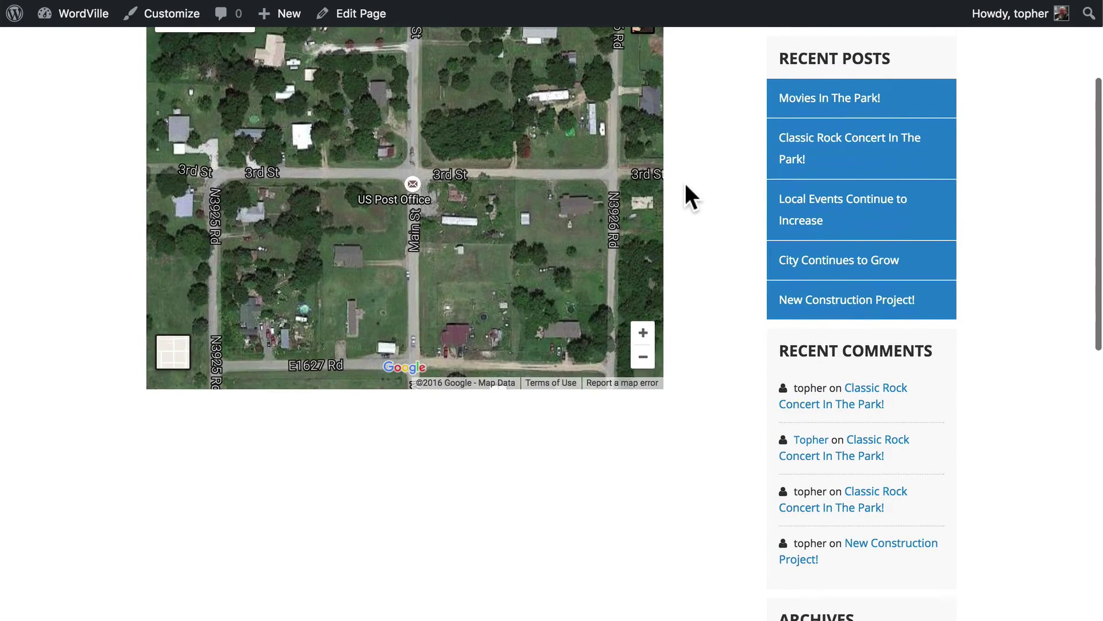
scroll(685, 183, "up", 5)
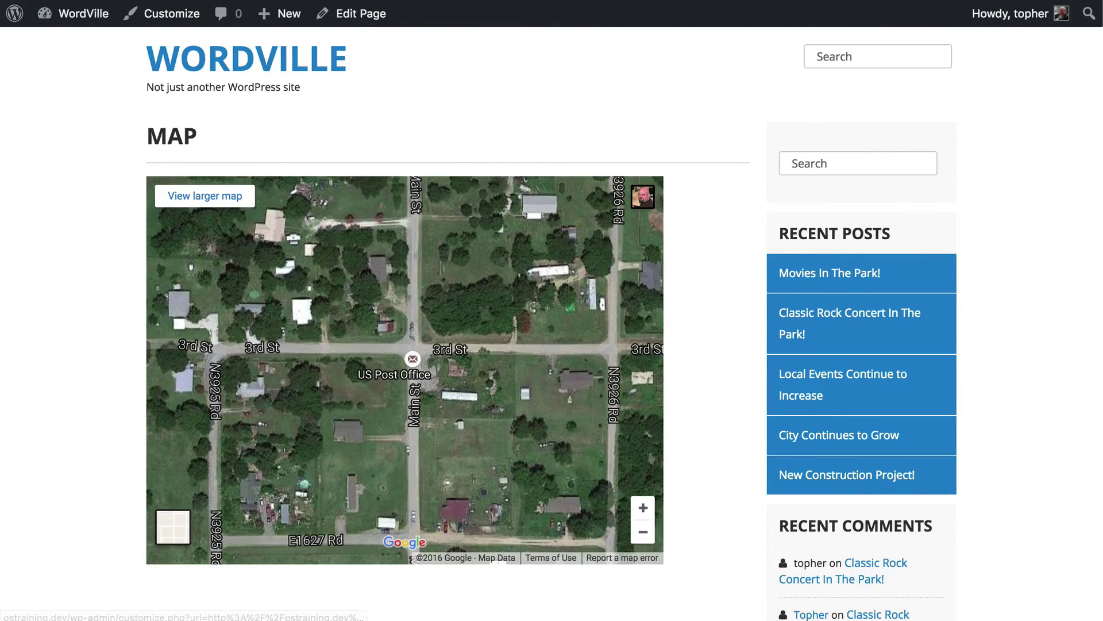
- From the Installed Plugins list, open EmbedPress's details and scroll through its supported providers
key("super+Left")
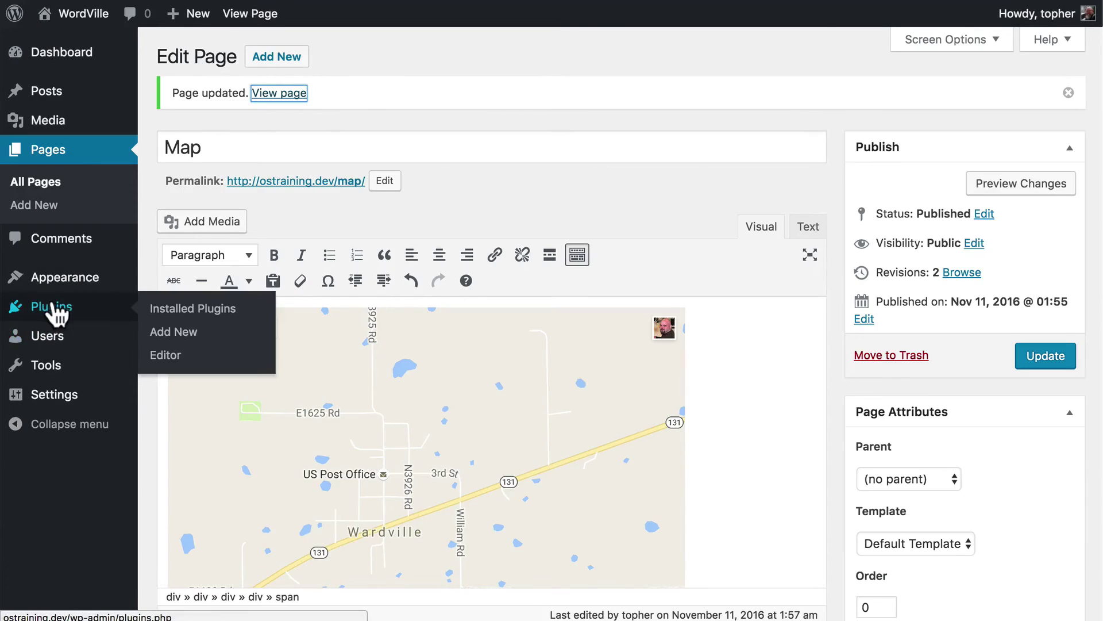
left_click(52, 306)
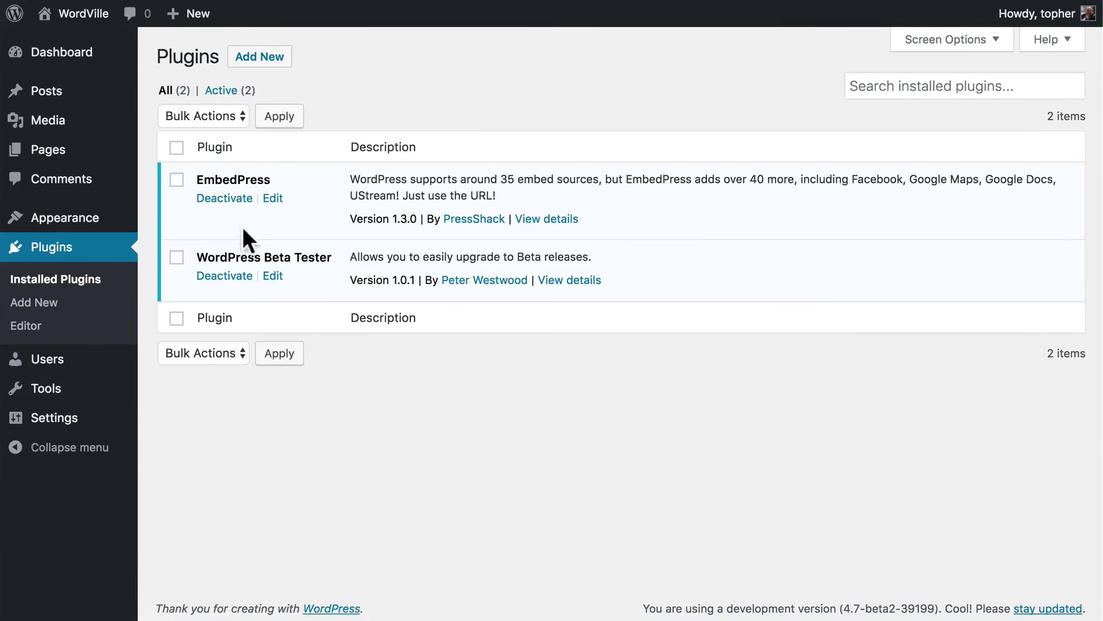
left_click(546, 219)
scroll(565, 425, "down", 10)
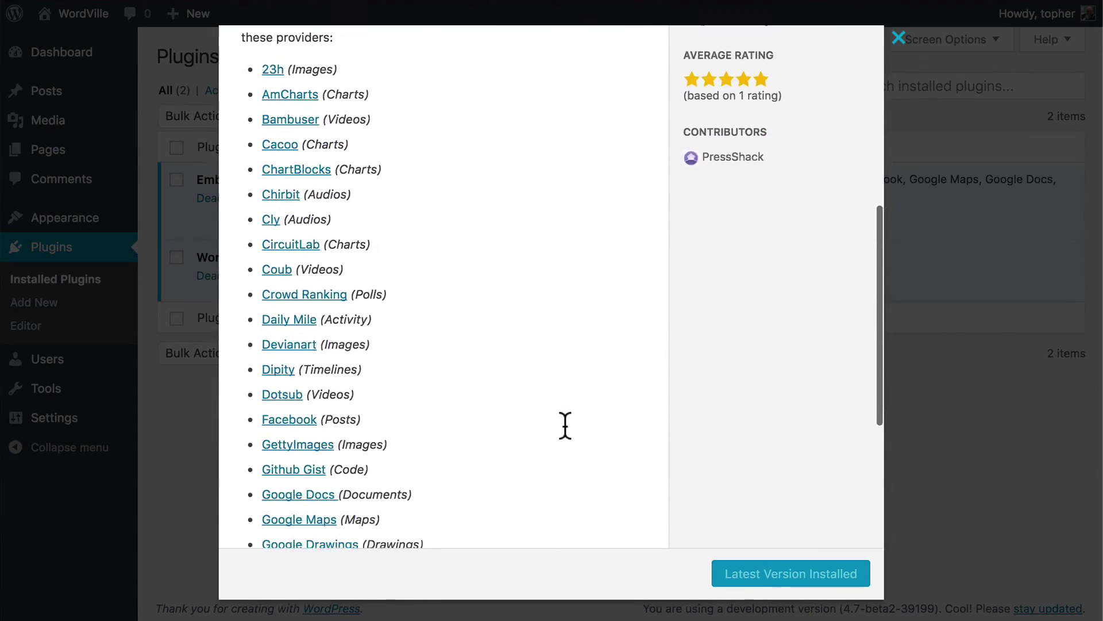
scroll(564, 426, "down", 5)
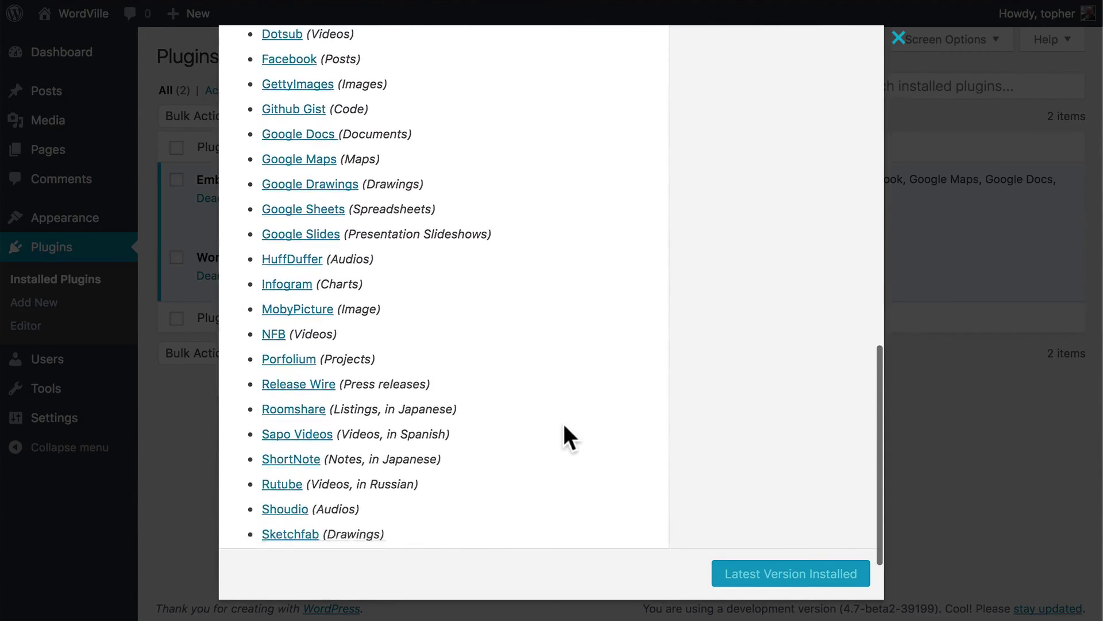
scroll(563, 423, "up", 1)
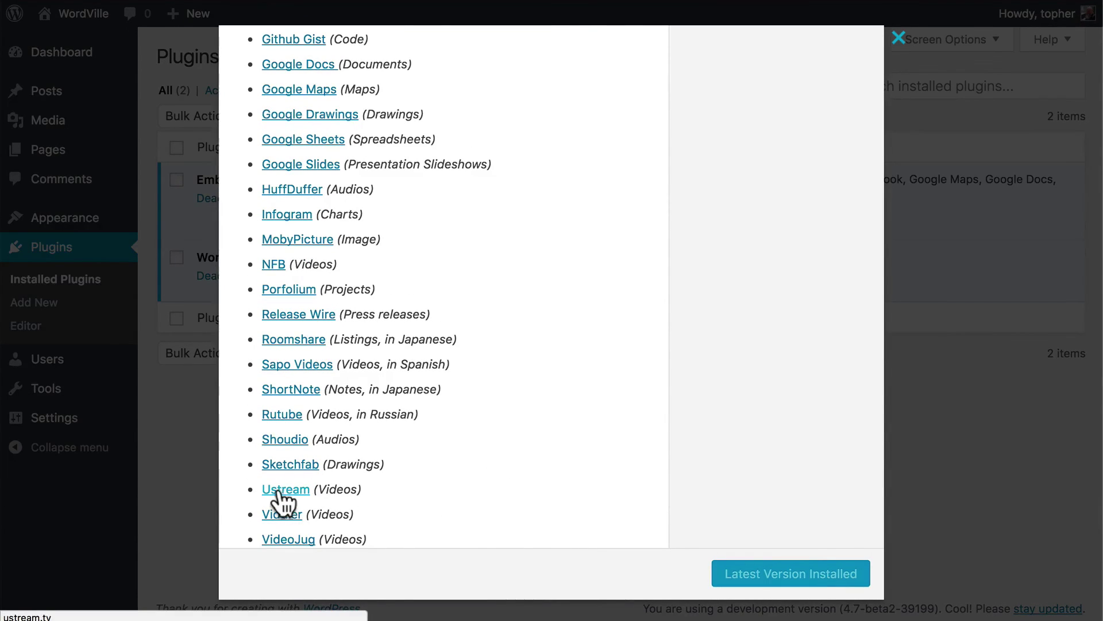
scroll(547, 382, "up", 5)
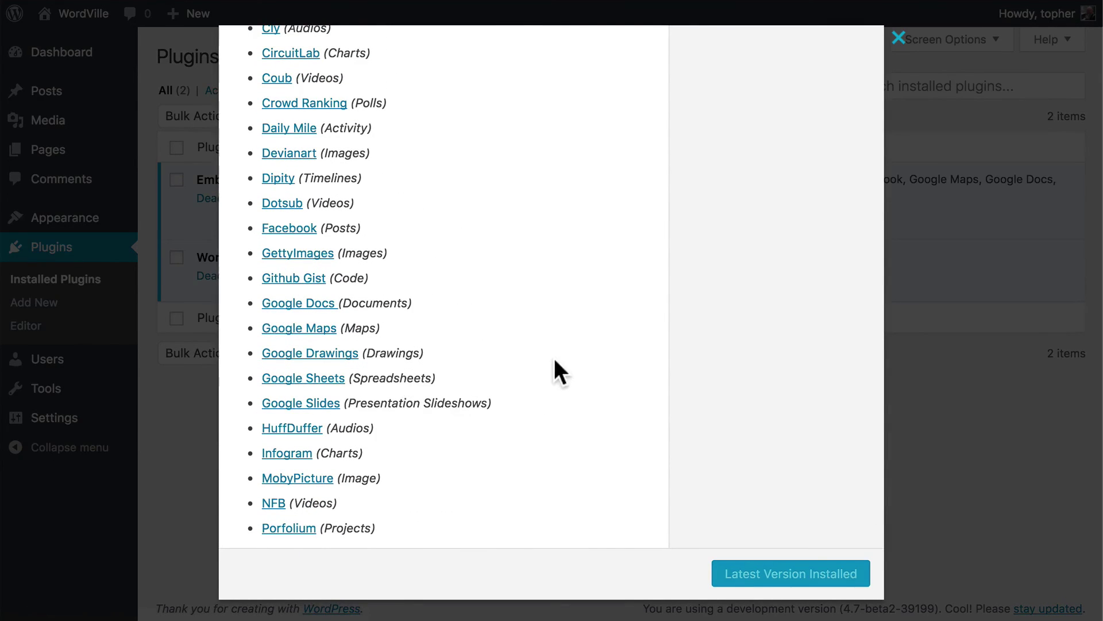
scroll(554, 360, "up", 2)
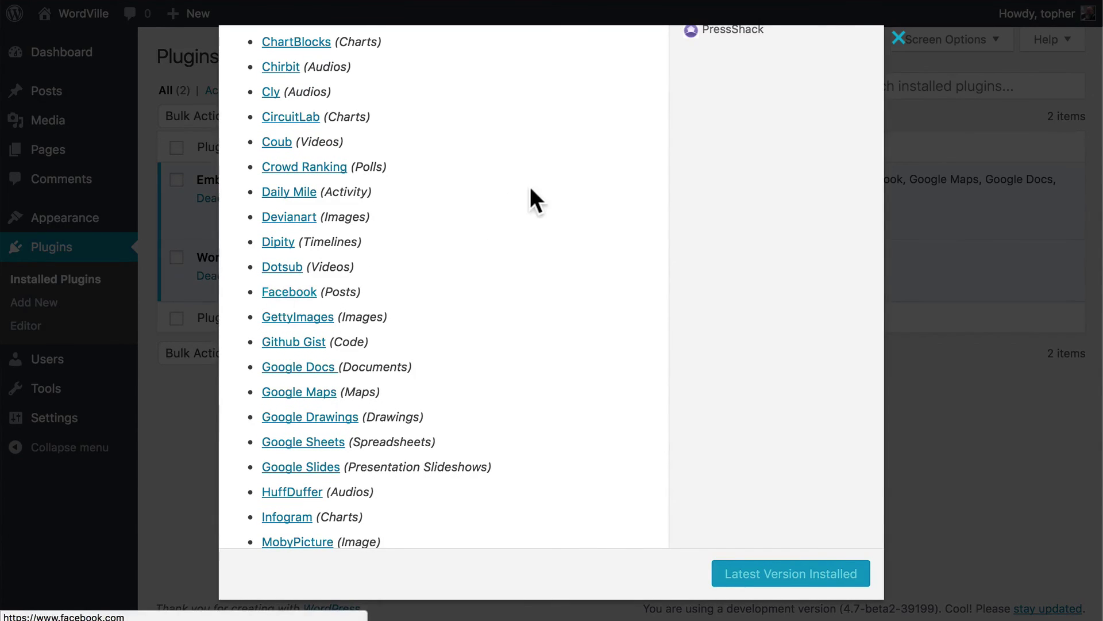
scroll(530, 189, "up", 10)
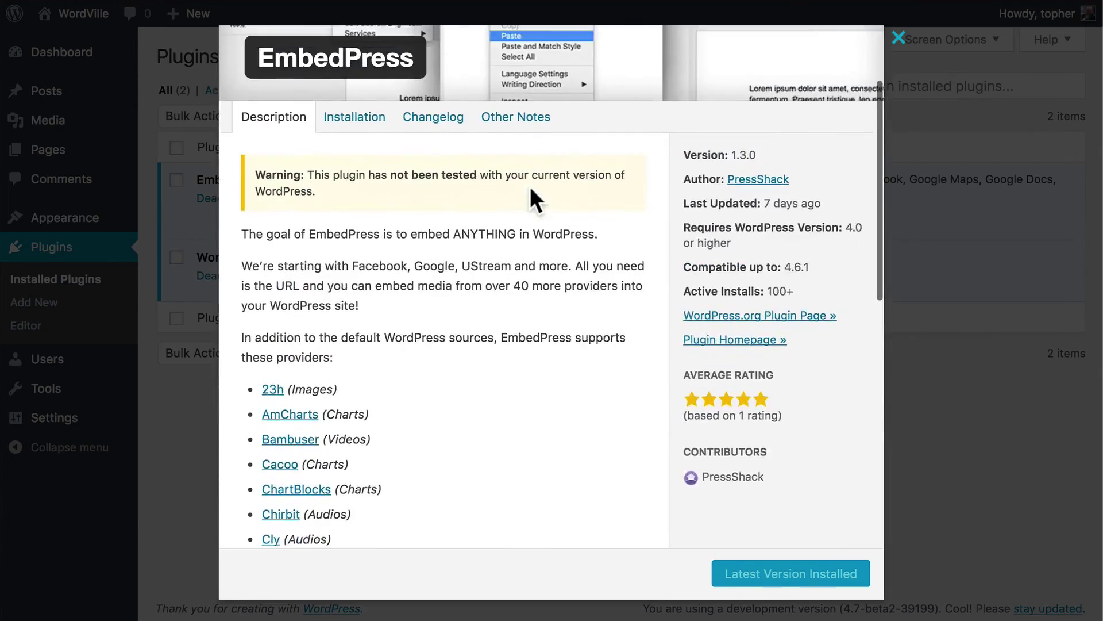
- Close the EmbedPress details to return to the Installed Plugins list
left_click(898, 37)
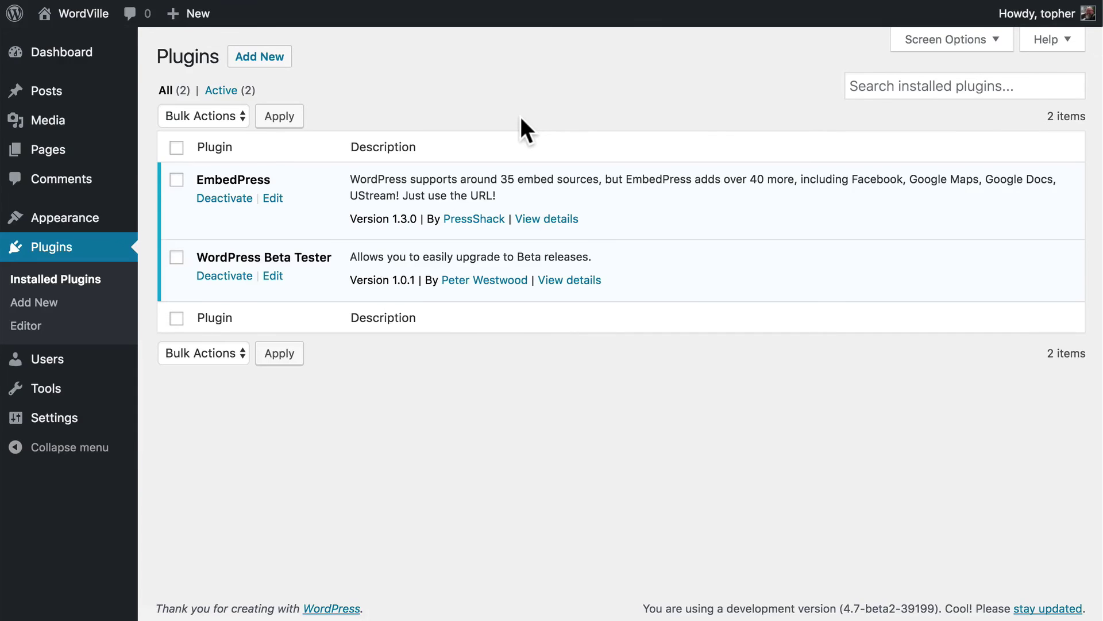